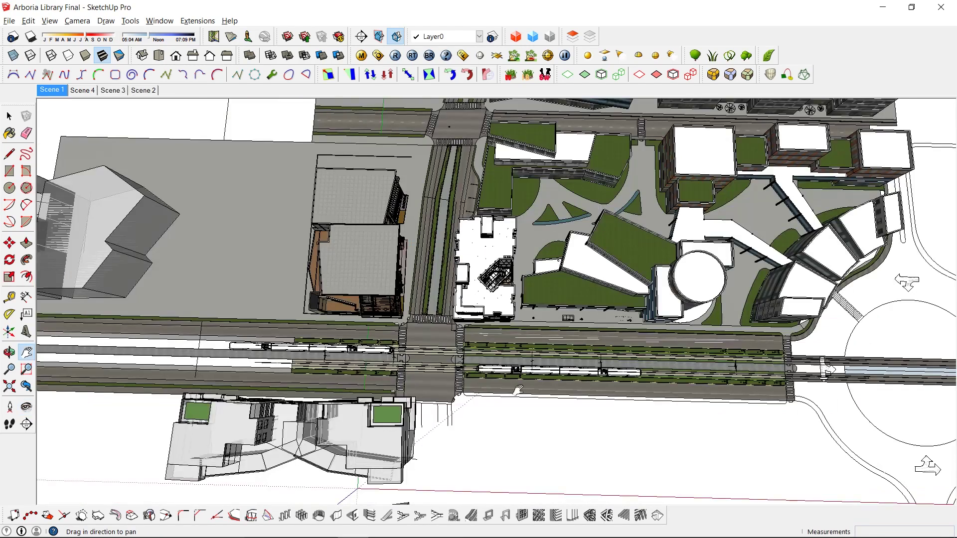
Switch to Scene 1, hide the train inside its group, then undo to bring it back
{"action": "left_click_drag", "start_coordinate": [519, 389], "coordinate": [509, 343]}
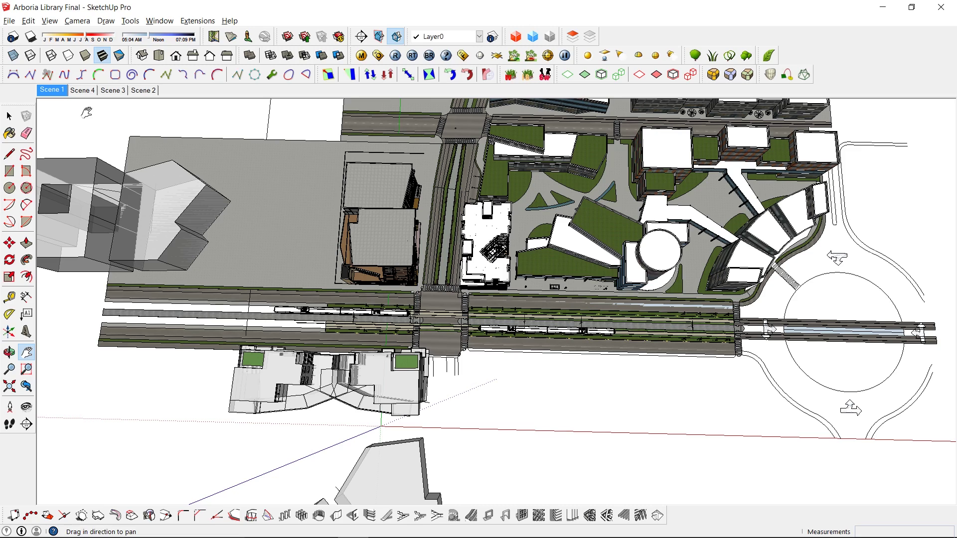
{"action": "left_click", "coordinate": [66, 92]}
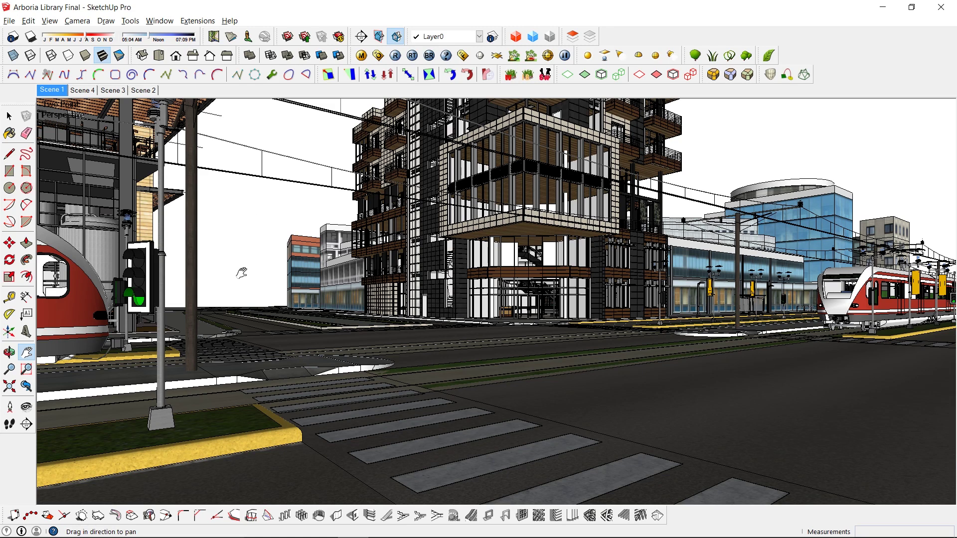
{"action": "key", "text": "space"}
{"action": "left_click", "coordinate": [844, 308]}
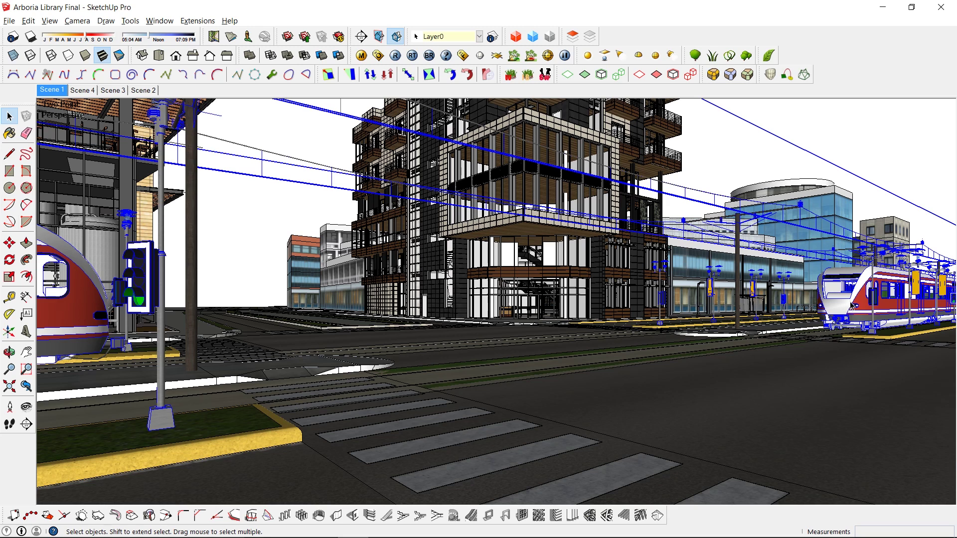
{"action": "double_click", "coordinate": [847, 307]}
{"action": "left_click", "coordinate": [849, 306]}
{"action": "right_click", "coordinate": [852, 304]}
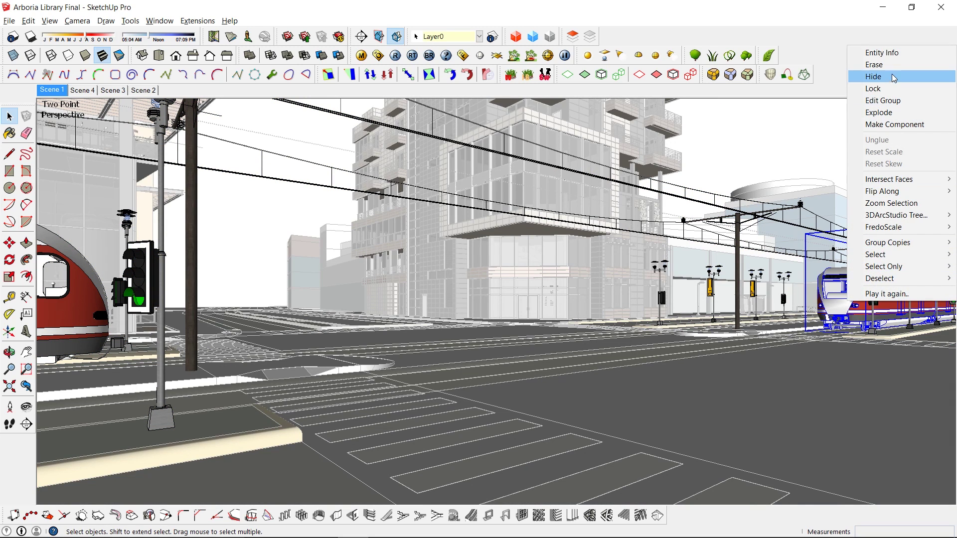
{"action": "left_click", "coordinate": [872, 77]}
{"action": "left_click", "coordinate": [878, 158]}
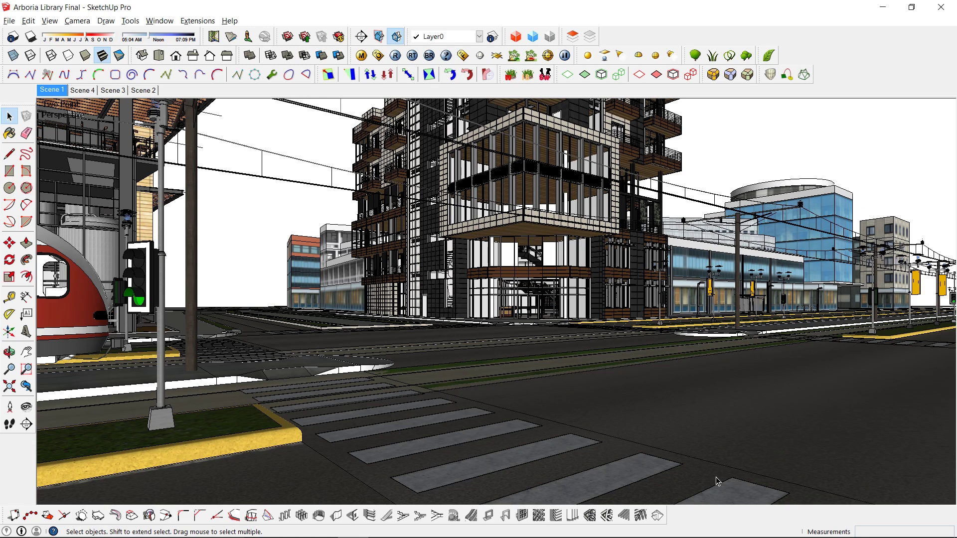
{"action": "key", "text": "ctrl+z"}
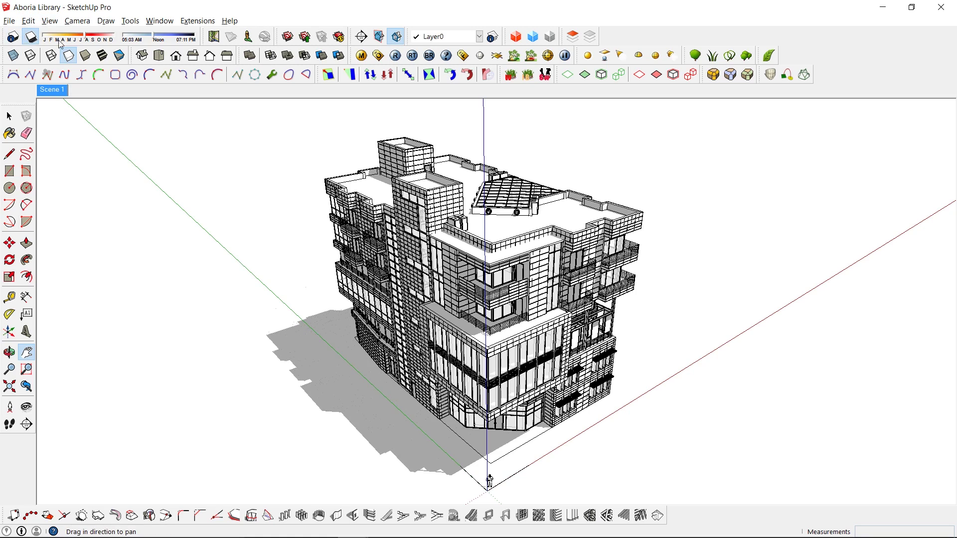
Adjust shadow time and date so the library's shadow stretches right, then browse the Toolbars list
{"action": "mouse_move", "coordinate": [156, 39]}
{"action": "left_mouse_down"}
{"action": "mouse_move", "coordinate": [133, 40]}
{"action": "mouse_move", "coordinate": [189, 38]}
{"action": "left_mouse_up"}
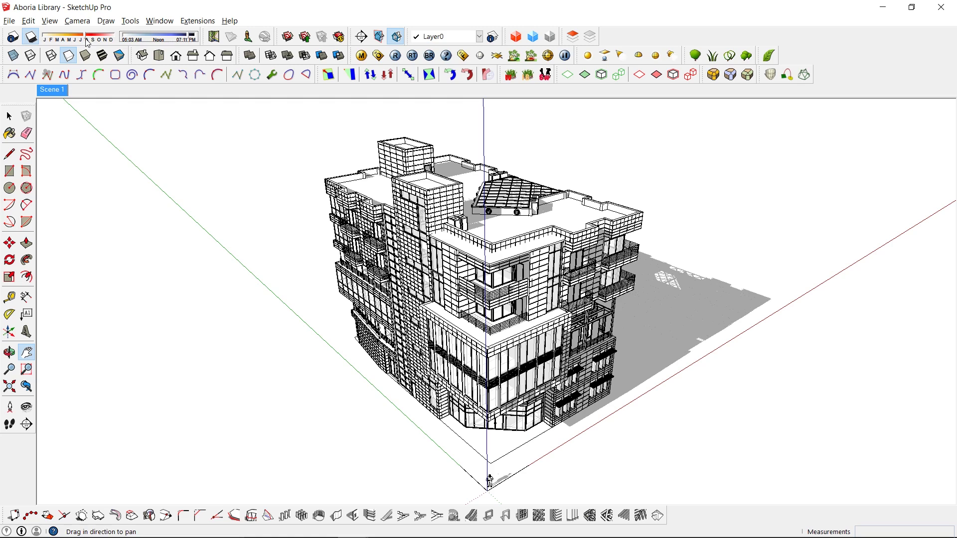
{"action": "left_click", "coordinate": [58, 37]}
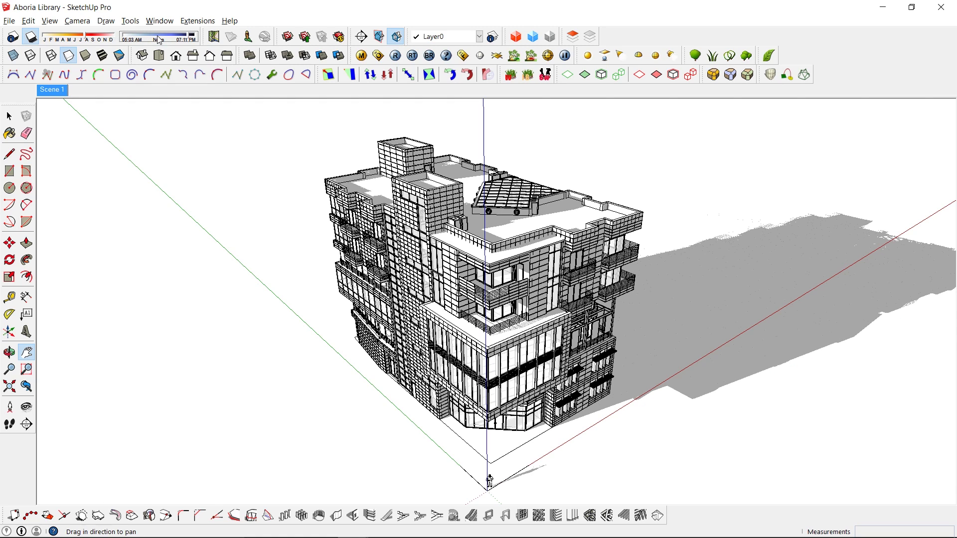
{"action": "left_click", "coordinate": [50, 21]}
{"action": "left_click_drag", "start_coordinate": [496, 246], "coordinate": [499, 321]}
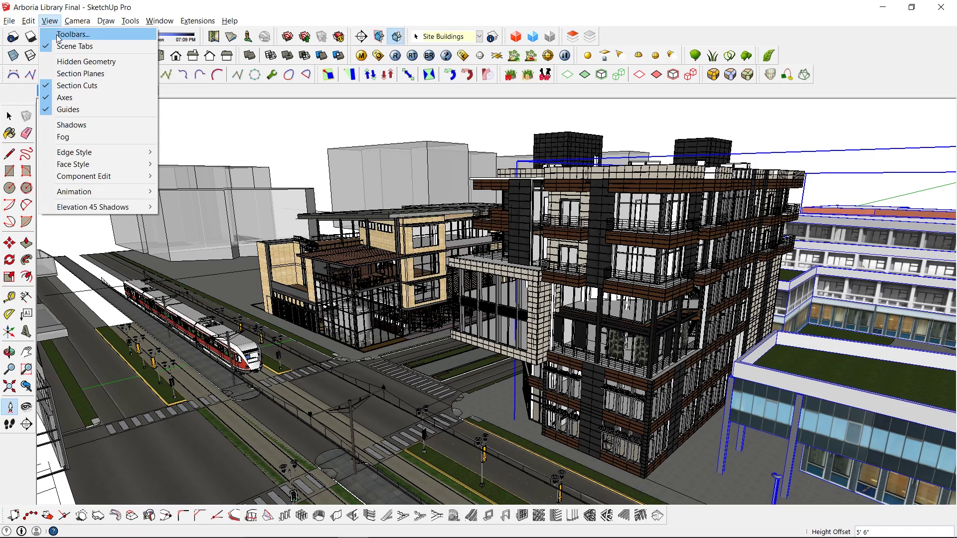
Enable the Camera toolbar and position the camera at eye level on the street
{"action": "left_click", "coordinate": [85, 34]}
{"action": "scroll", "coordinate": [257, 299], "scroll_direction": "down", "scroll_amount": 8}
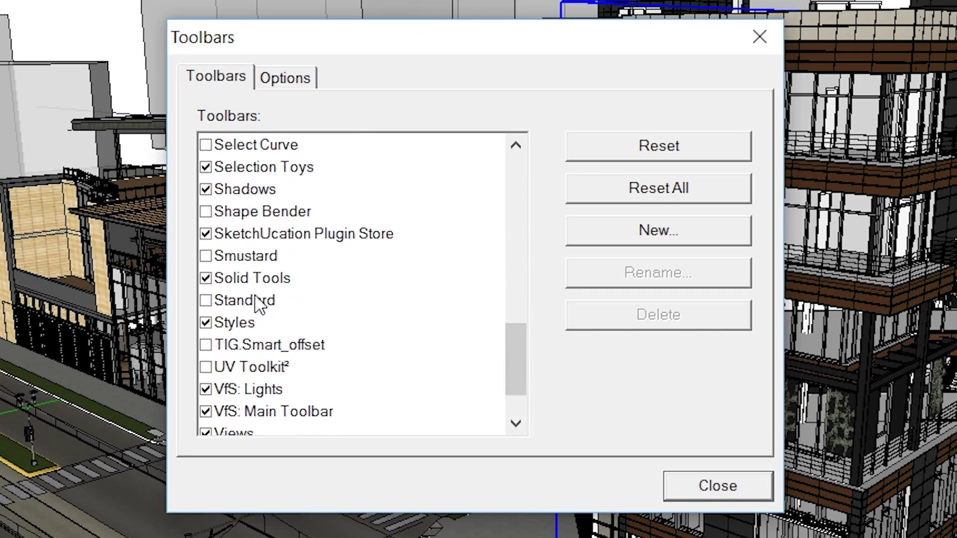
{"action": "scroll", "coordinate": [210, 242], "scroll_direction": "up", "scroll_amount": 5}
{"action": "scroll", "coordinate": [210, 242], "scroll_direction": "up", "scroll_amount": 6}
{"action": "left_click", "coordinate": [206, 254]}
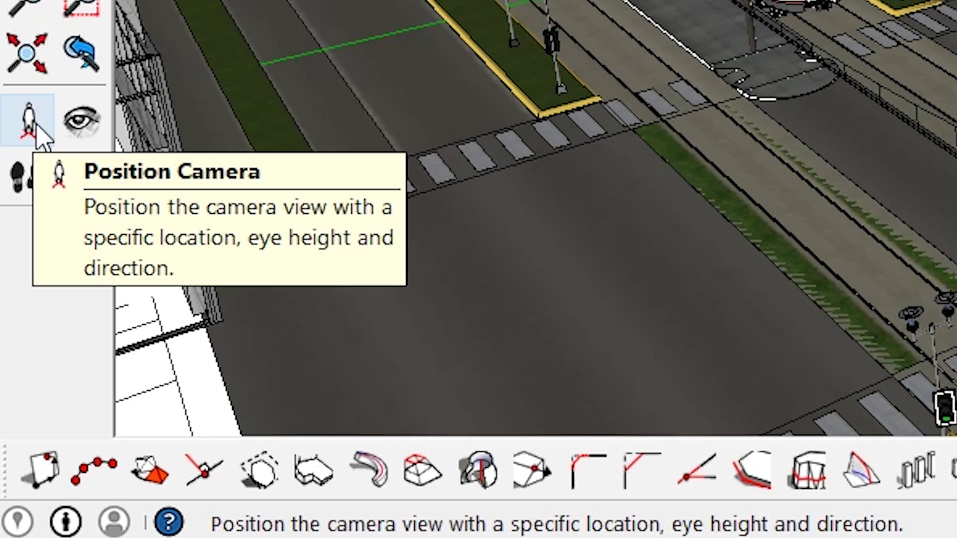
{"action": "left_click", "coordinate": [40, 134]}
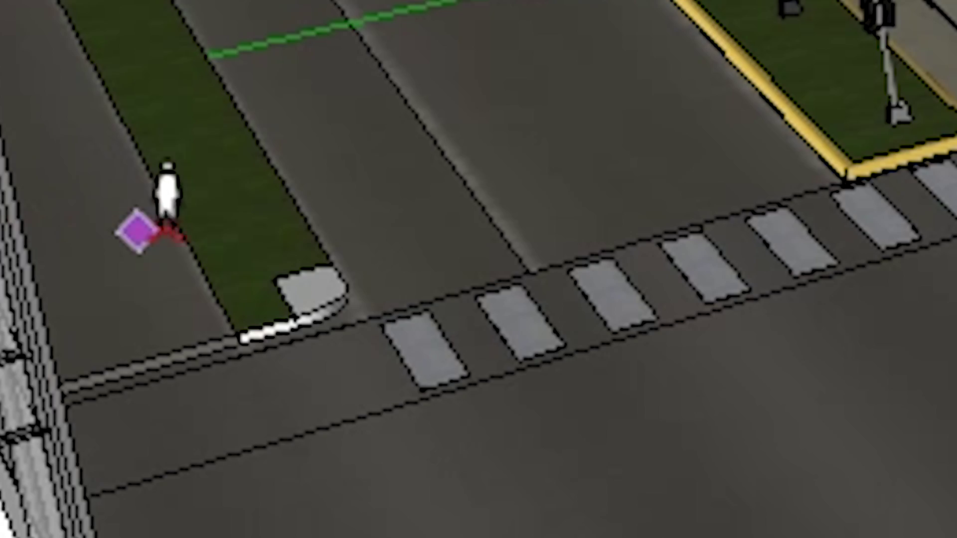
{"action": "left_click", "coordinate": [91, 419]}
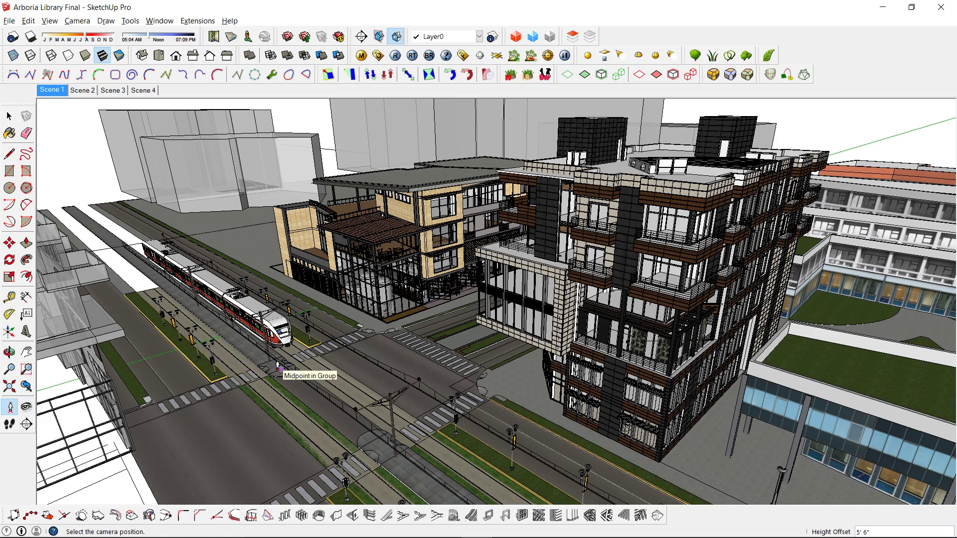
Stand at eye level on the street facing the library corner, using two-point perspective
{"action": "left_click", "coordinate": [279, 369]}
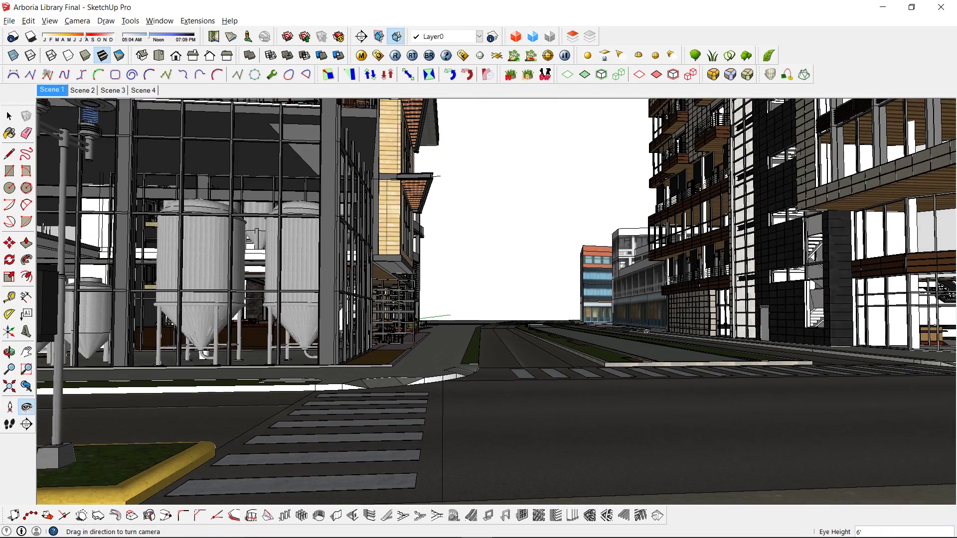
{"action": "mouse_move", "coordinate": [646, 331]}
{"action": "left_mouse_down"}
{"action": "mouse_move", "coordinate": [833, 320]}
{"action": "mouse_move", "coordinate": [383, 314]}
{"action": "left_mouse_up"}
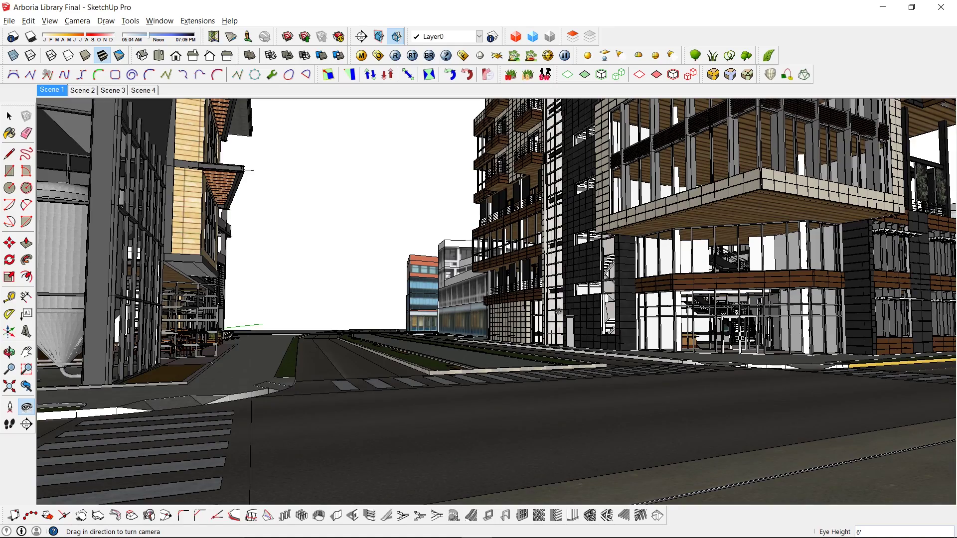
{"action": "mouse_move", "coordinate": [559, 311]}
{"action": "left_mouse_down"}
{"action": "mouse_move", "coordinate": [597, 314]}
{"action": "mouse_move", "coordinate": [504, 198]}
{"action": "mouse_move", "coordinate": [483, 402]}
{"action": "mouse_move", "coordinate": [482, 392]}
{"action": "left_mouse_up"}
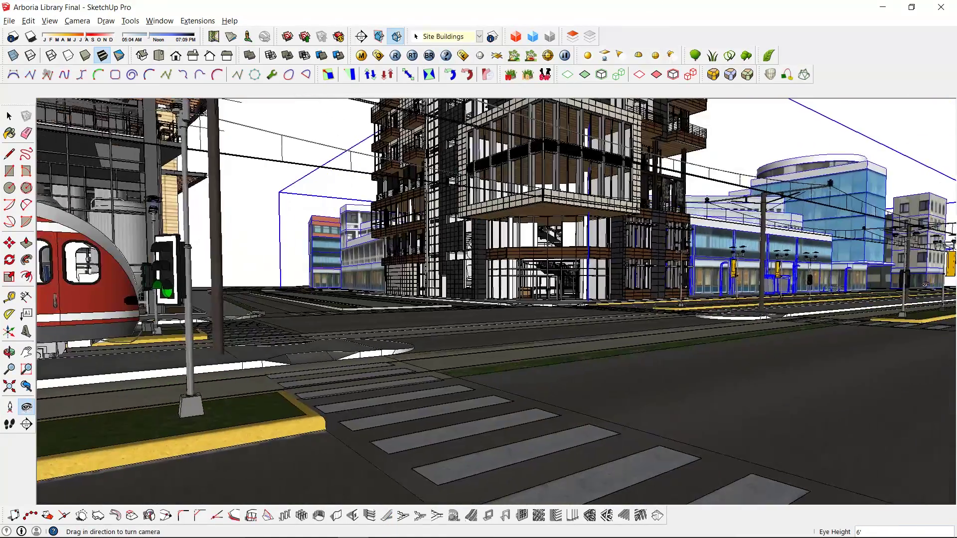
{"action": "left_click", "coordinate": [77, 21]}
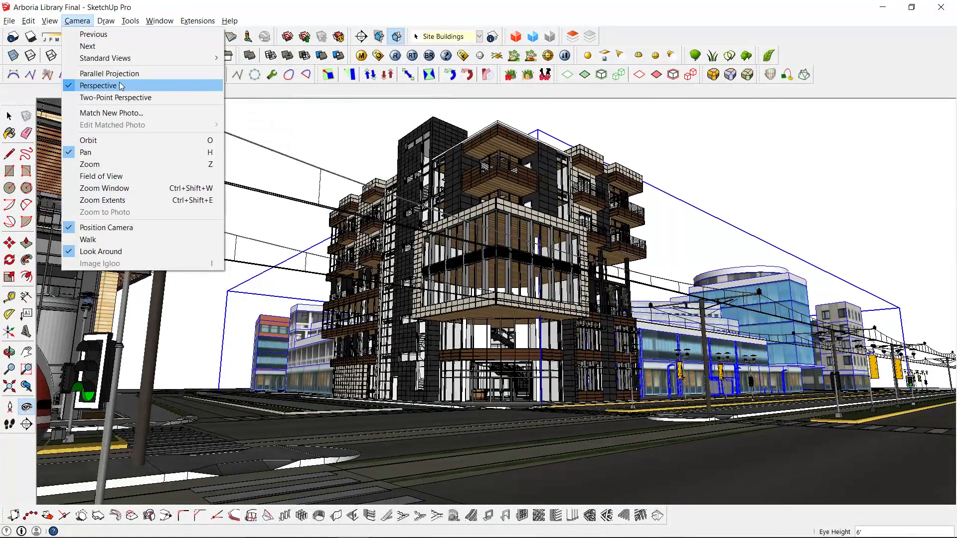
{"action": "left_click", "coordinate": [104, 98]}
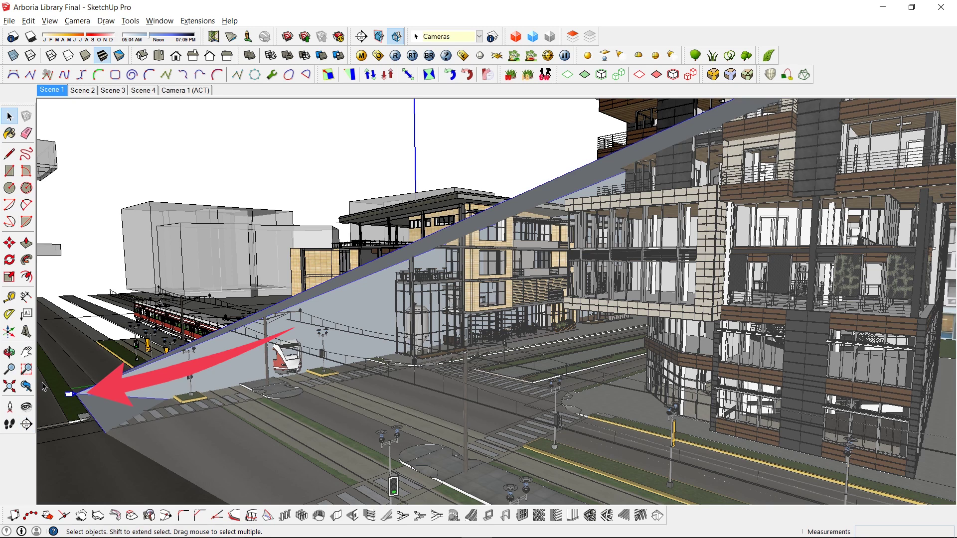
{"action": "left_click", "coordinate": [26, 408]}
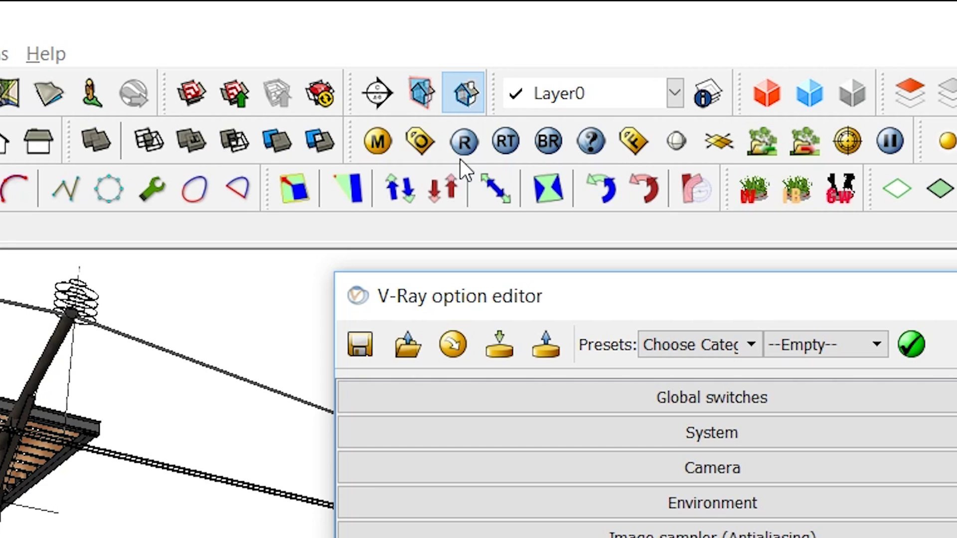
Test-render the view, then set the V-Ray output to 800×600 and render again
{"action": "left_click", "coordinate": [461, 154]}
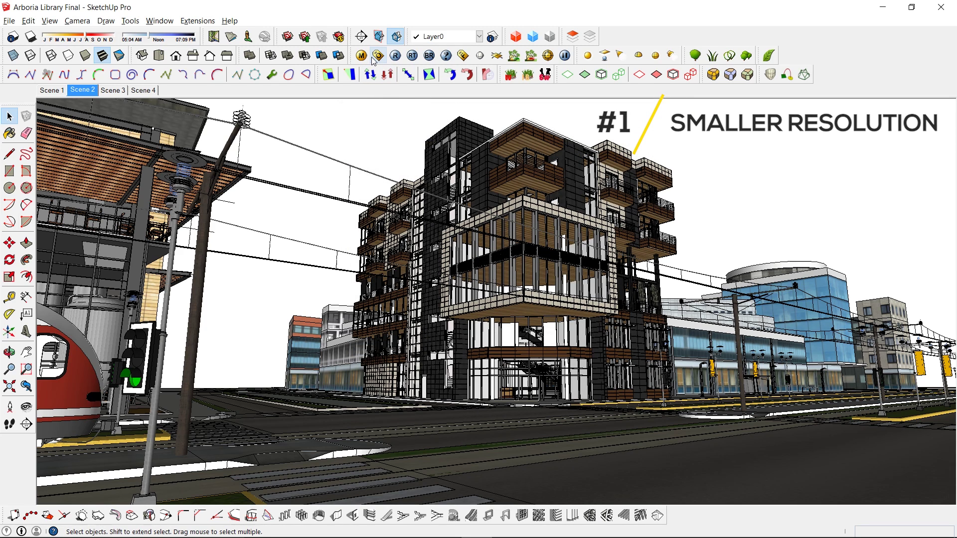
{"action": "left_click", "coordinate": [373, 58]}
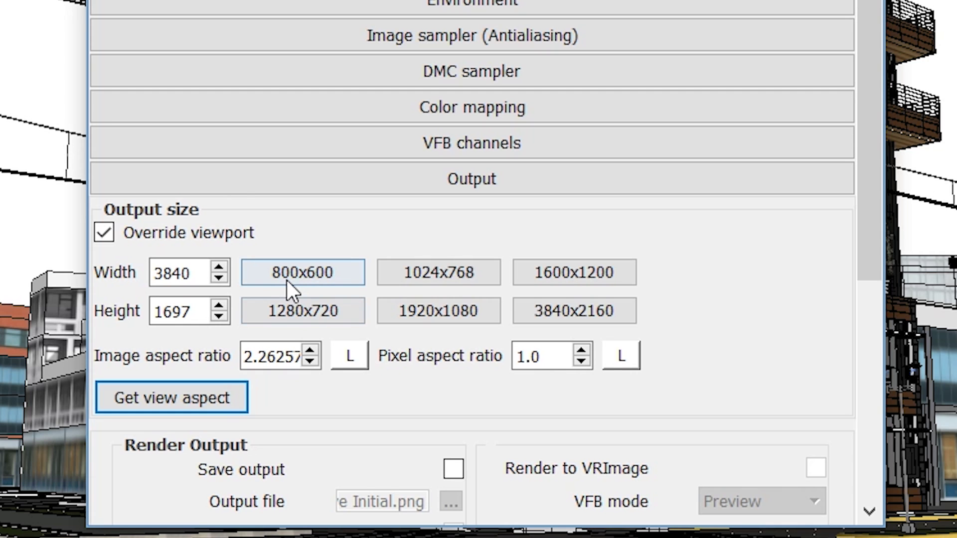
{"action": "left_click", "coordinate": [423, 310]}
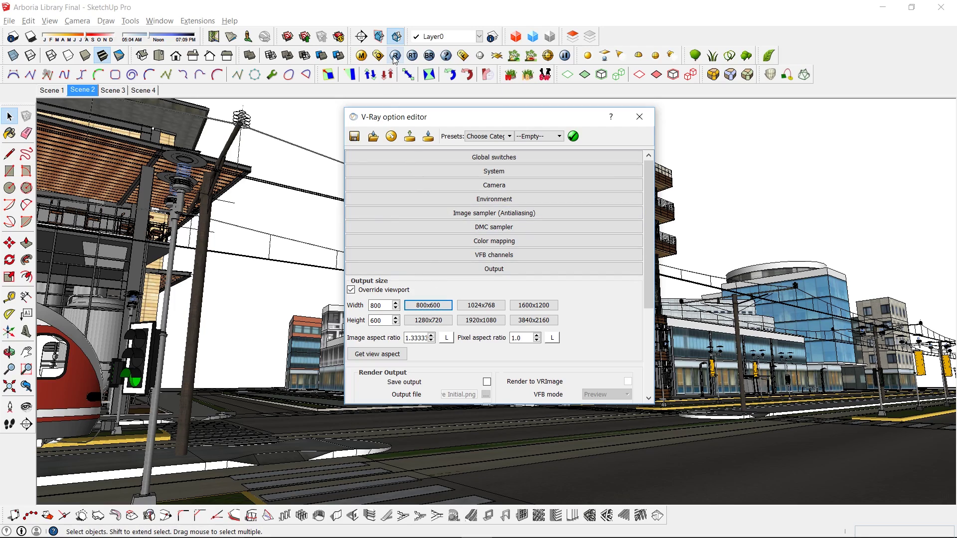
{"action": "left_click", "coordinate": [395, 56]}
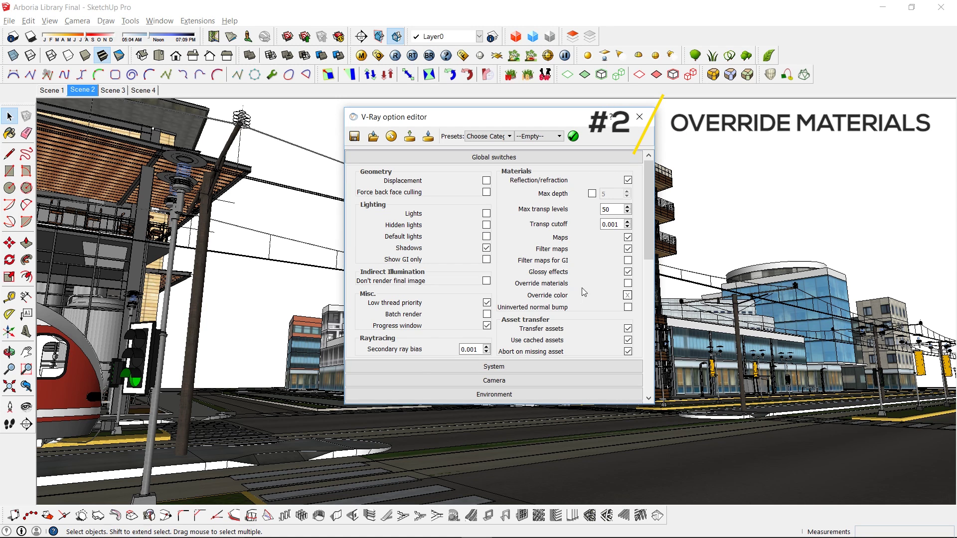
Turn on Override materials in V-Ray Global switches and start an 800×600 render
{"action": "left_click", "coordinate": [627, 283]}
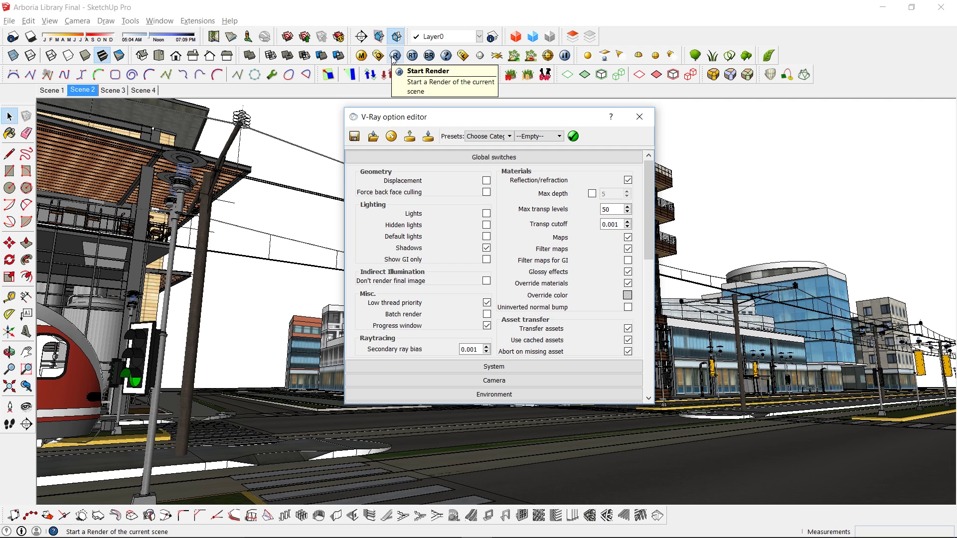
{"action": "left_click", "coordinate": [397, 37]}
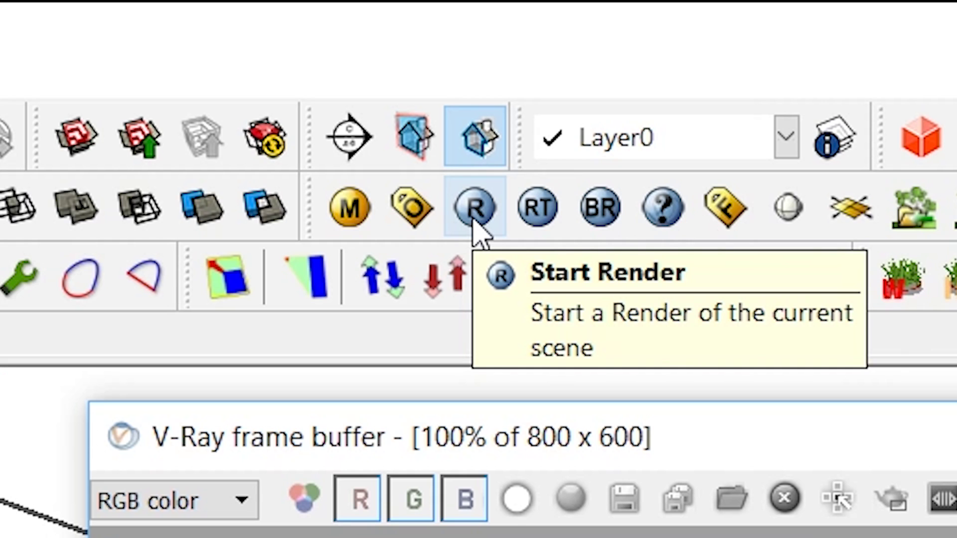
Re-render, zoom around the frame buffer to inspect it, and enable region rendering
{"action": "left_click", "coordinate": [476, 228]}
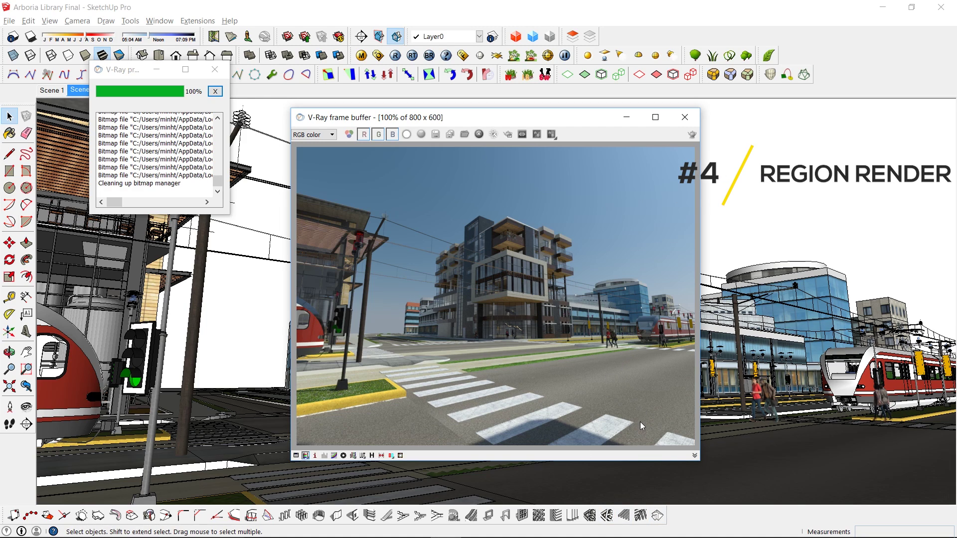
{"action": "scroll", "coordinate": [630, 362], "scroll_direction": "up", "scroll_amount": 1}
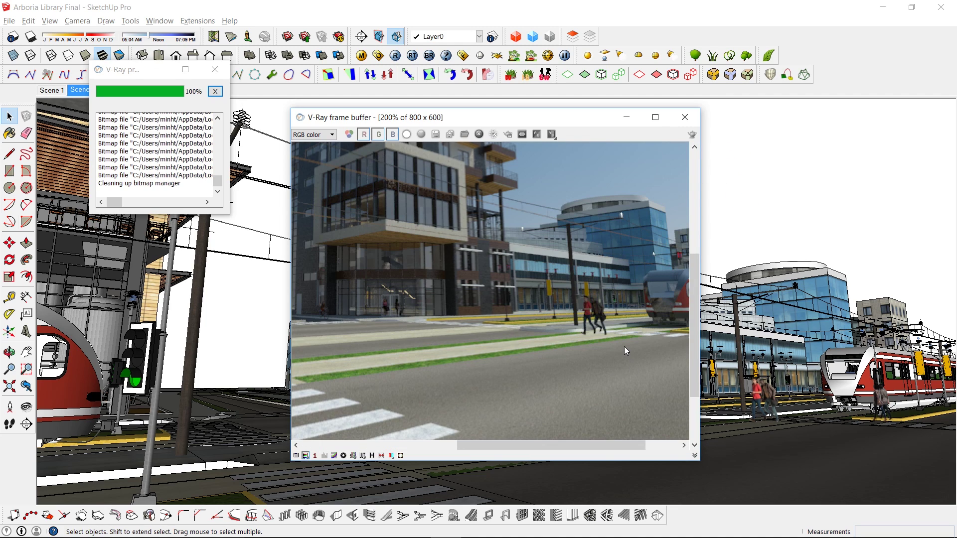
{"action": "scroll", "coordinate": [624, 346], "scroll_direction": "up", "scroll_amount": 2}
{"action": "scroll", "coordinate": [579, 325], "scroll_direction": "down", "scroll_amount": 1}
{"action": "scroll", "coordinate": [520, 264], "scroll_direction": "down", "scroll_amount": 2}
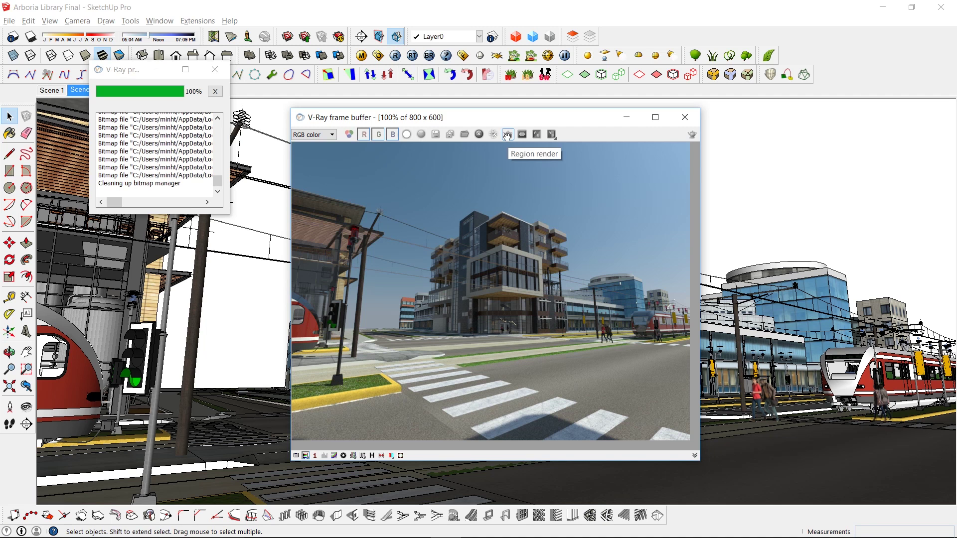
{"action": "left_click", "coordinate": [568, 282]}
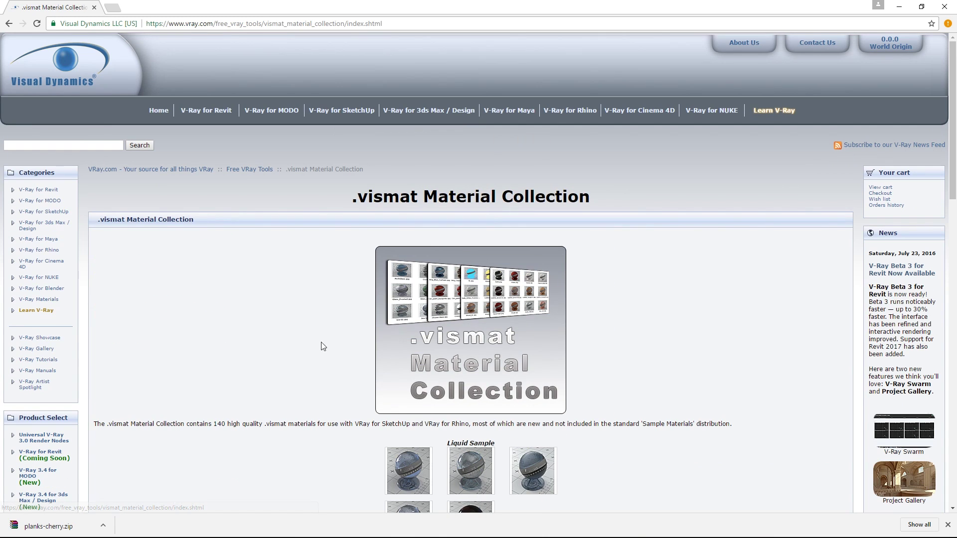
Scroll the .vismat Material Collection page down to its free download link
{"action": "scroll", "coordinate": [703, 326], "scroll_direction": "down", "scroll_amount": 3}
{"action": "scroll", "coordinate": [703, 323], "scroll_direction": "down", "scroll_amount": 2}
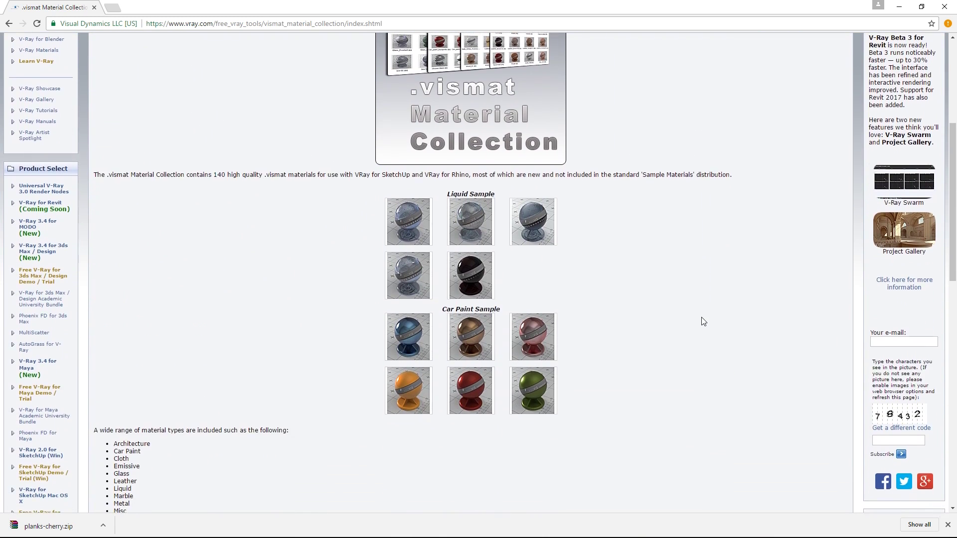
{"action": "scroll", "coordinate": [588, 269], "scroll_direction": "down", "scroll_amount": 4}
{"action": "scroll", "coordinate": [591, 268], "scroll_direction": "down", "scroll_amount": 1}
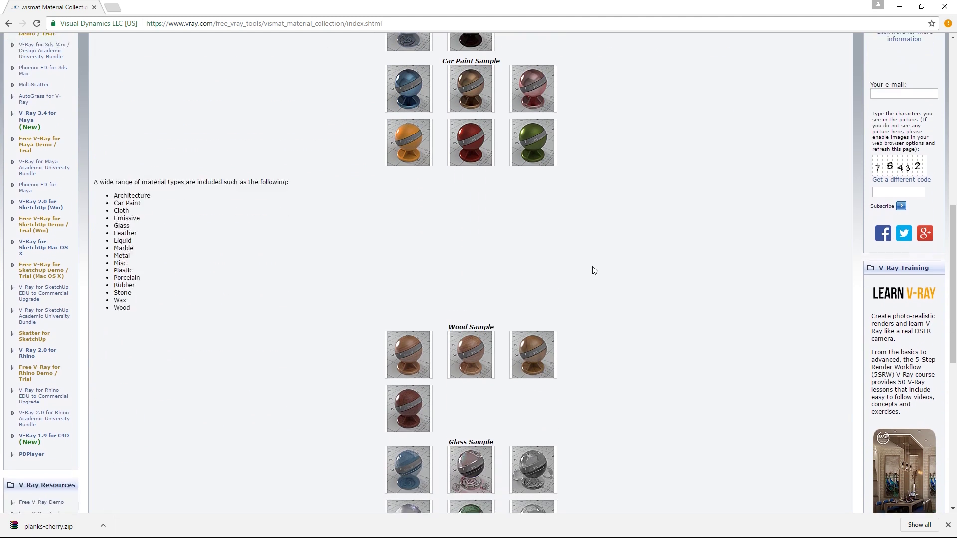
{"action": "scroll", "coordinate": [595, 269], "scroll_direction": "down", "scroll_amount": 3}
{"action": "scroll", "coordinate": [594, 270], "scroll_direction": "down", "scroll_amount": 2}
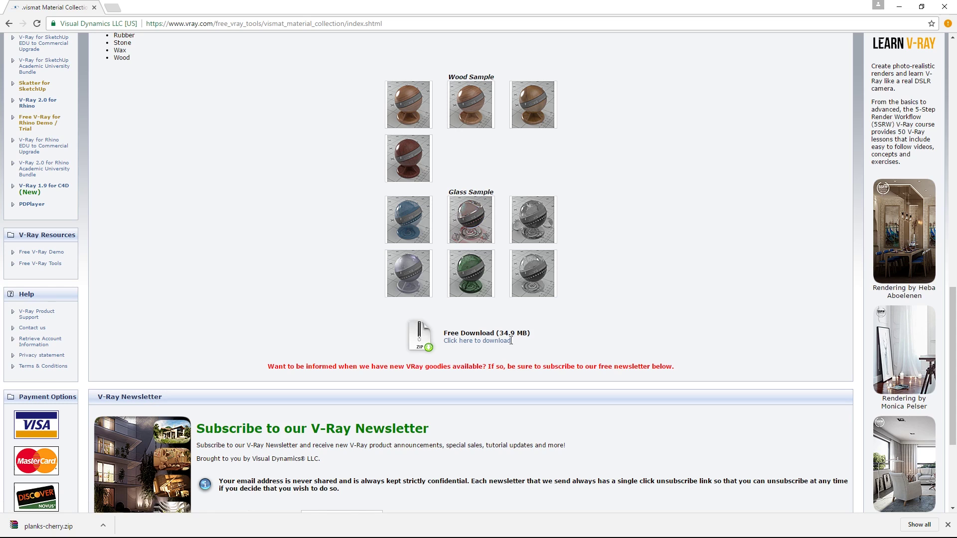
{"action": "left_click_drag", "start_coordinate": [511, 340], "coordinate": [446, 347]}
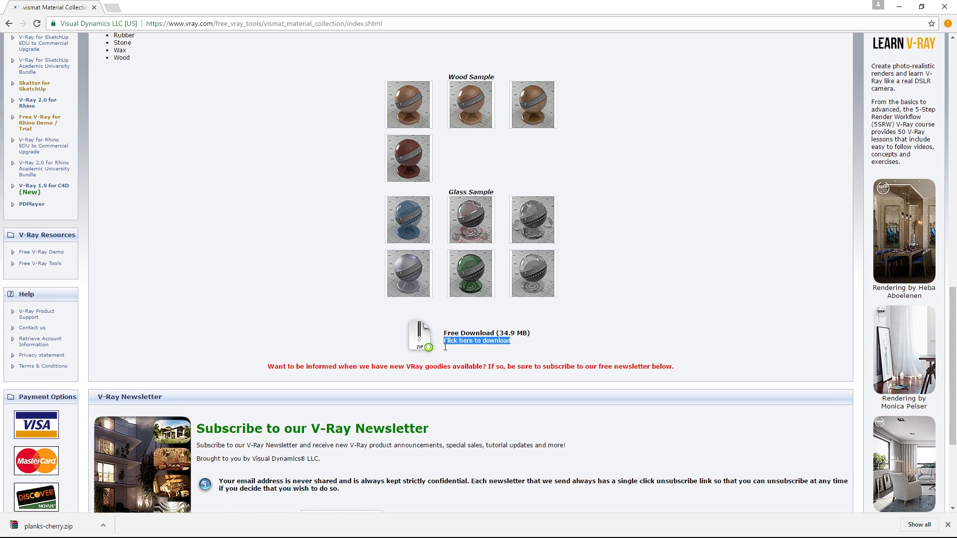
{"action": "left_click", "coordinate": [603, 325]}
{"action": "type", "text": "sket"}
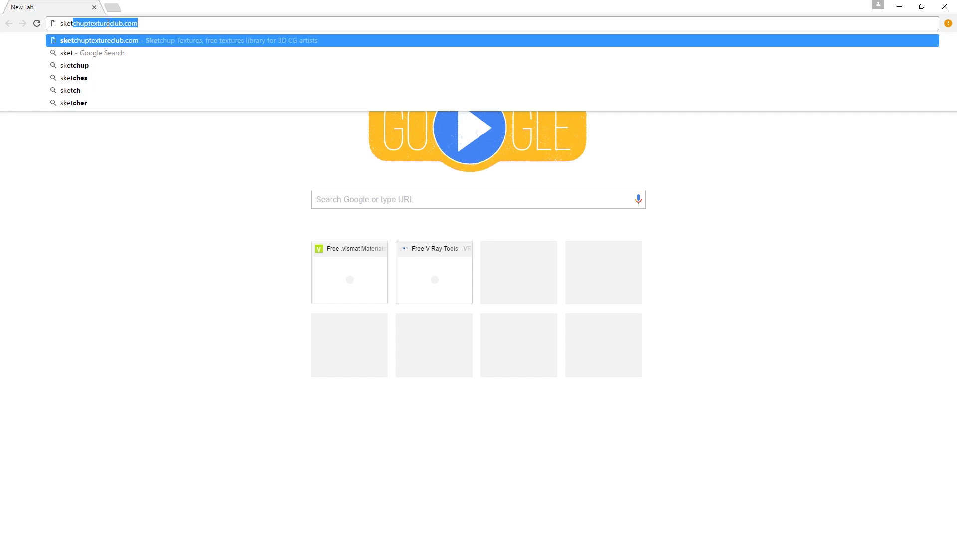
Load sketchuptextureclub.com/textures and open the Architecture category
{"action": "key", "text": "Return"}
{"action": "scroll", "coordinate": [409, 310], "scroll_direction": "down", "scroll_amount": 2}
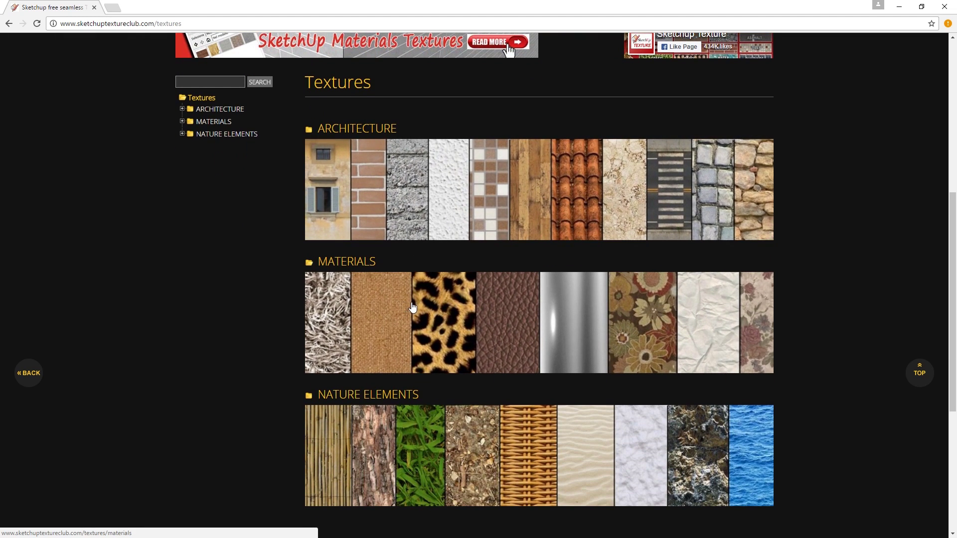
{"action": "left_click", "coordinate": [437, 182]}
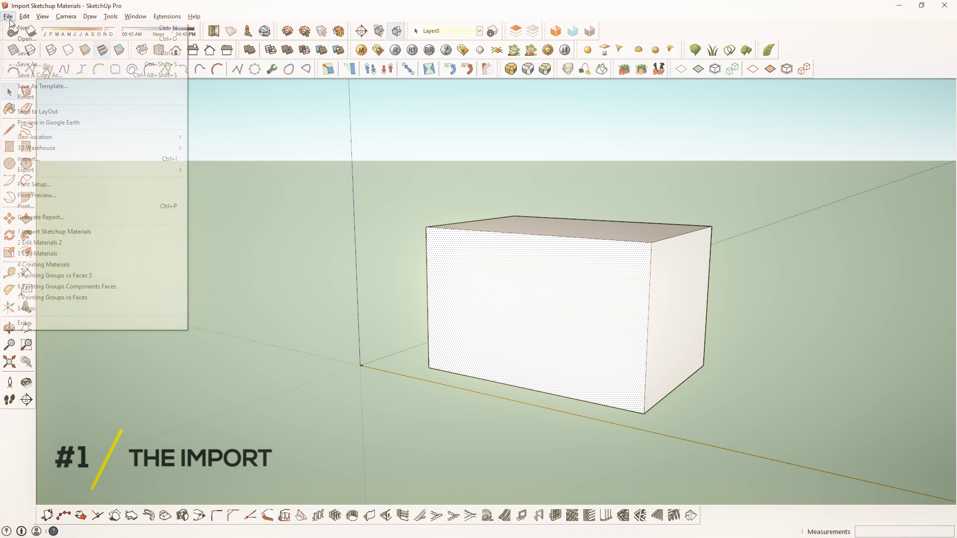
Import the Brick-2377 image and paint the wall with Red Dark Bricks
{"action": "left_click", "coordinate": [45, 159]}
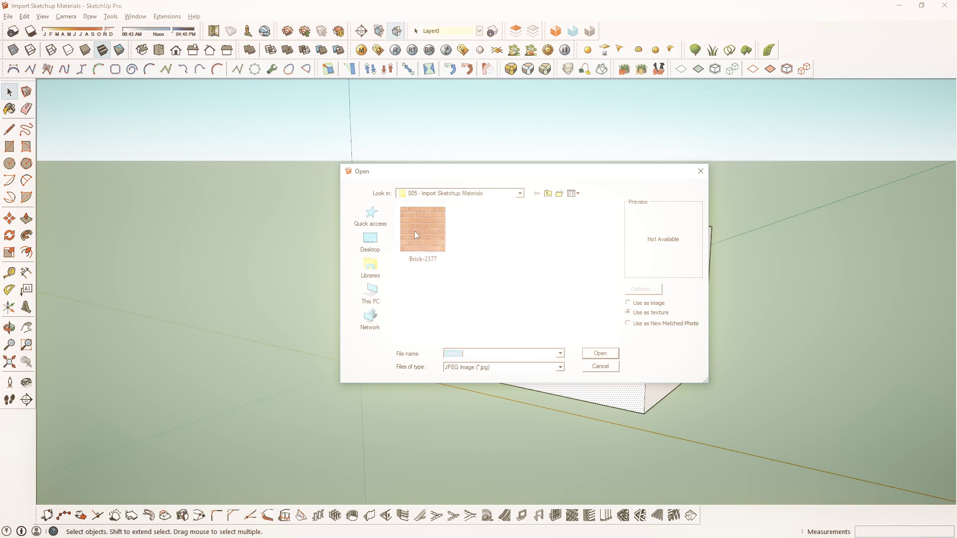
{"action": "double_click", "coordinate": [416, 234]}
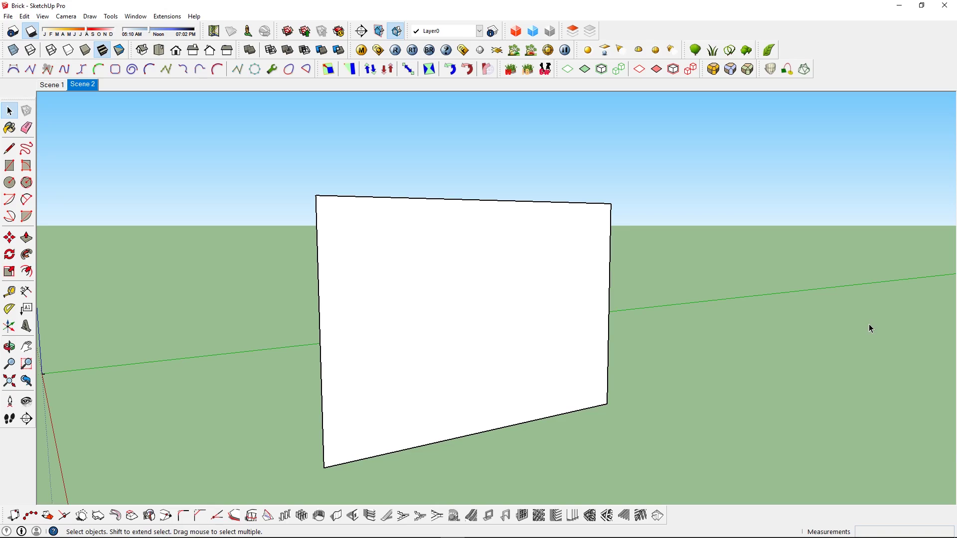
{"action": "key", "text": "b"}
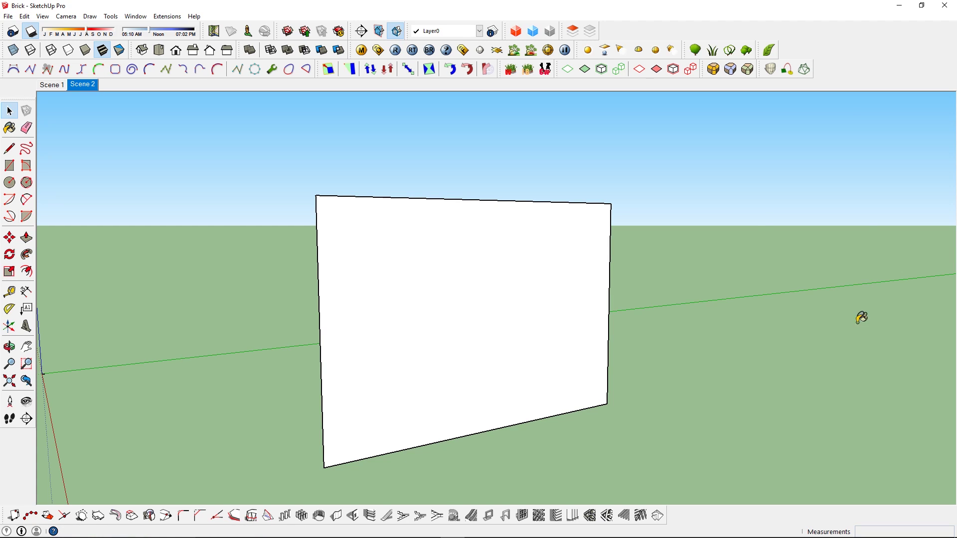
{"action": "left_click", "coordinate": [601, 263]}
{"action": "key", "text": "space"}
Bring up Red Dark Bricks' context menu in the V-Ray material editor
{"action": "left_click", "coordinate": [379, 49]}
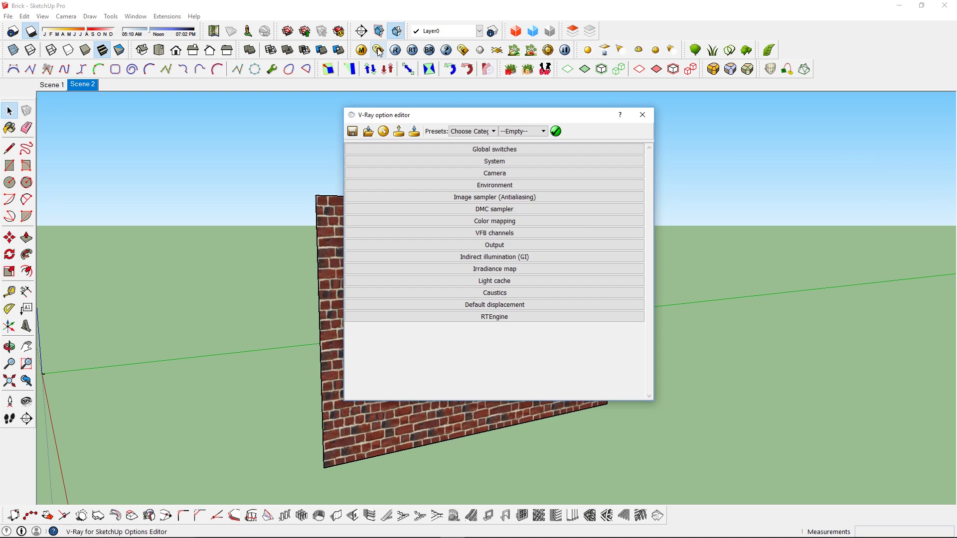
{"action": "left_click", "coordinate": [642, 115]}
{"action": "left_click", "coordinate": [362, 50]}
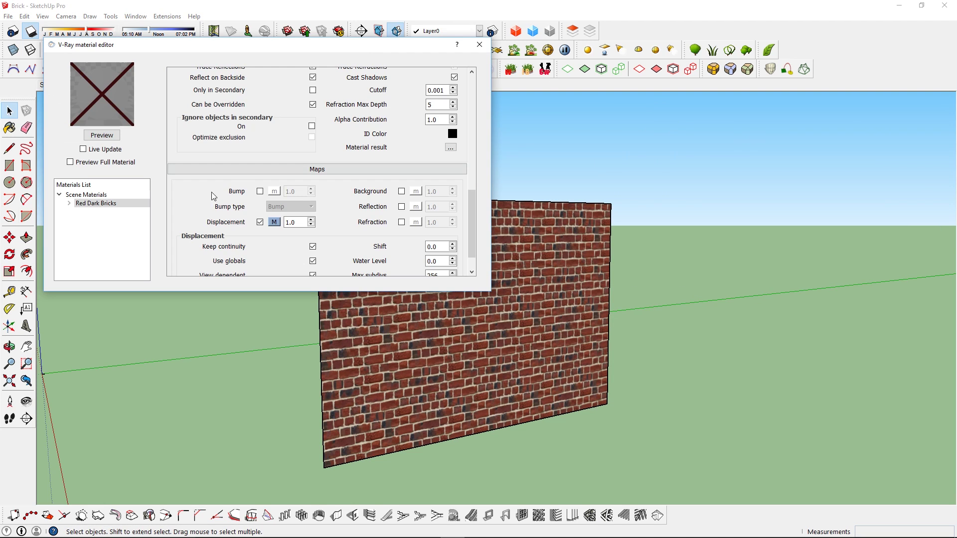
{"action": "right_click", "coordinate": [110, 206]}
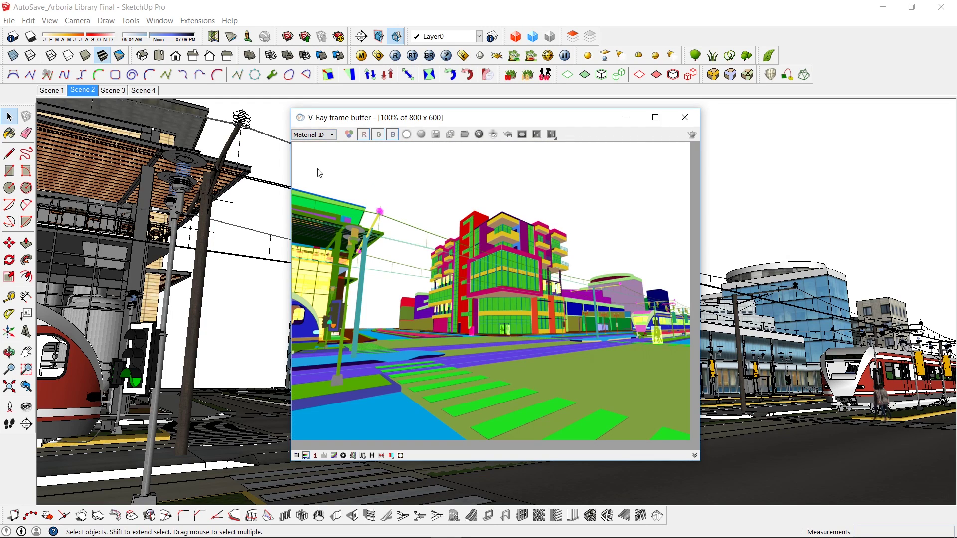
View the render's Material ID channel, then its ZDepth channel
{"action": "left_click", "coordinate": [323, 135]}
{"action": "left_click", "coordinate": [322, 160]}
{"action": "left_click", "coordinate": [323, 134]}
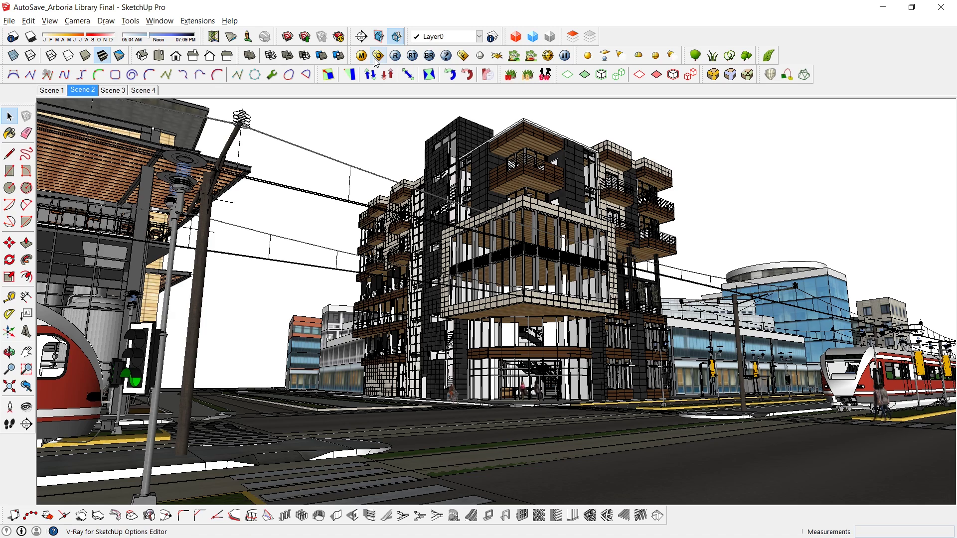
Open the V-Ray render options and expand the frame buffer channel settings
{"action": "left_click", "coordinate": [378, 56]}
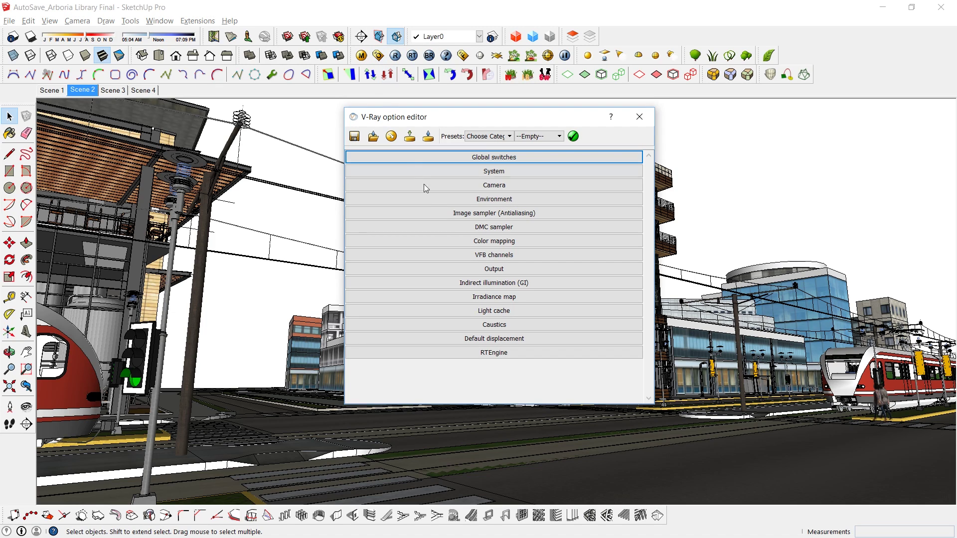
{"action": "left_click", "coordinate": [500, 256]}
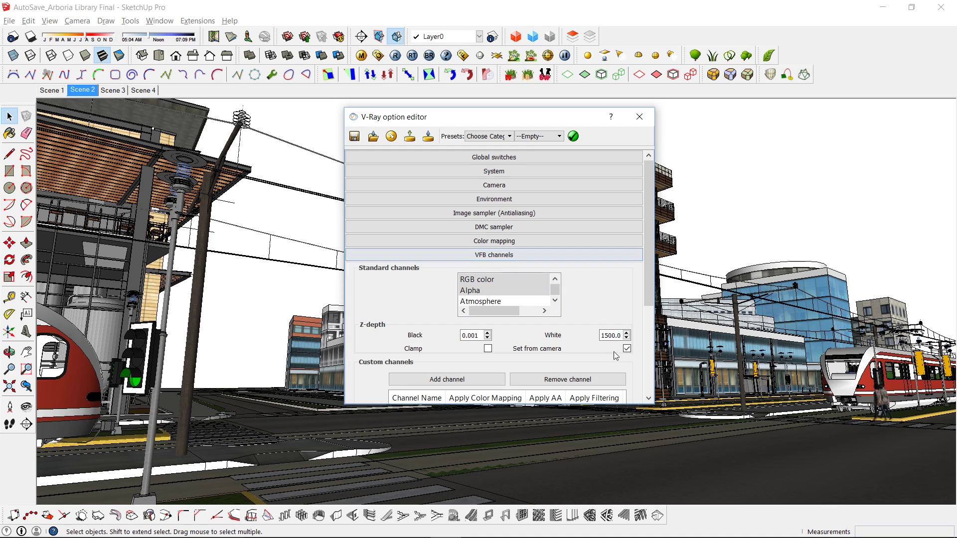
{"action": "left_click", "coordinate": [555, 300]}
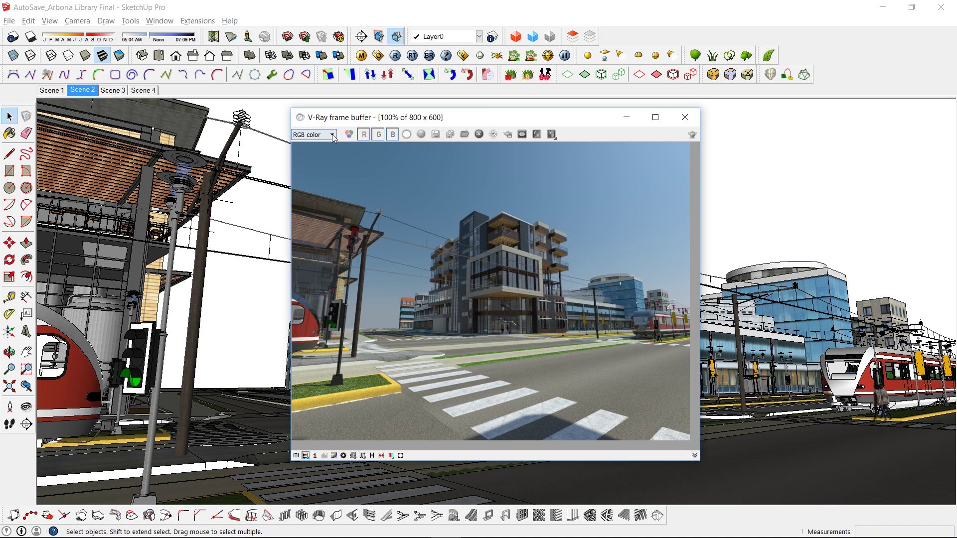
Cycle the render through Material ID, ZDepth, Alpha and Reflection passes, ending on Material ID
{"action": "left_click", "coordinate": [331, 134]}
{"action": "left_click", "coordinate": [326, 136]}
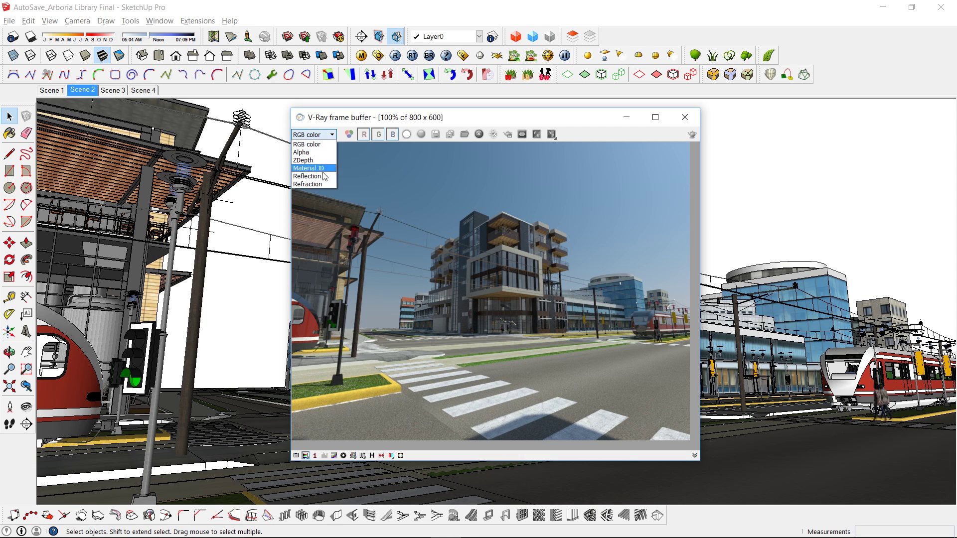
{"action": "left_click", "coordinate": [314, 168]}
{"action": "left_click", "coordinate": [326, 134]}
{"action": "left_click", "coordinate": [323, 152]}
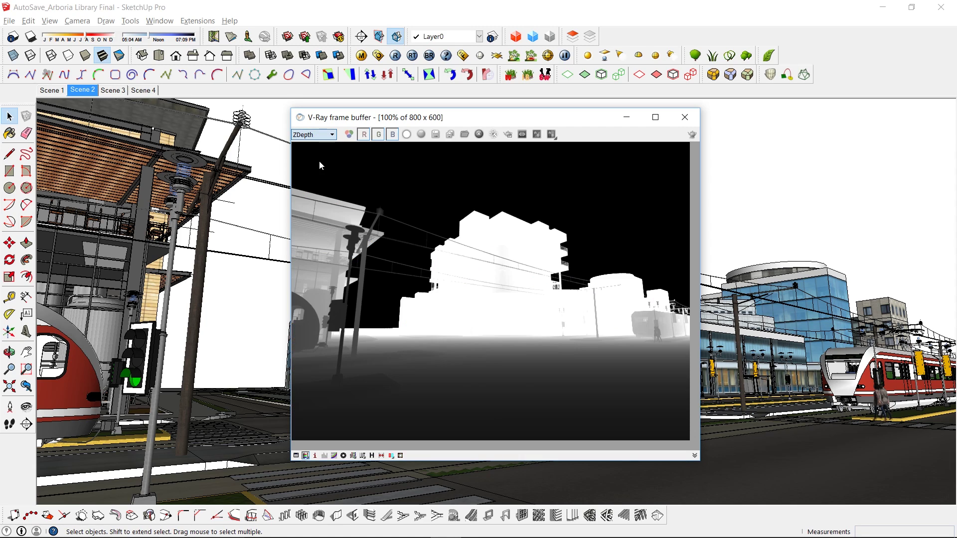
{"action": "left_click", "coordinate": [324, 134]}
{"action": "left_click", "coordinate": [320, 176]}
{"action": "left_click", "coordinate": [327, 134]}
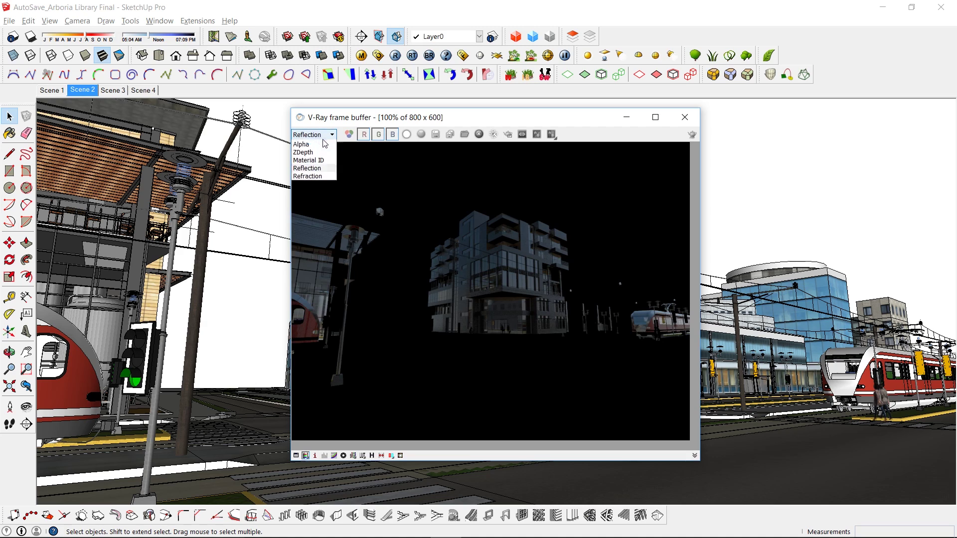
{"action": "left_click", "coordinate": [322, 175]}
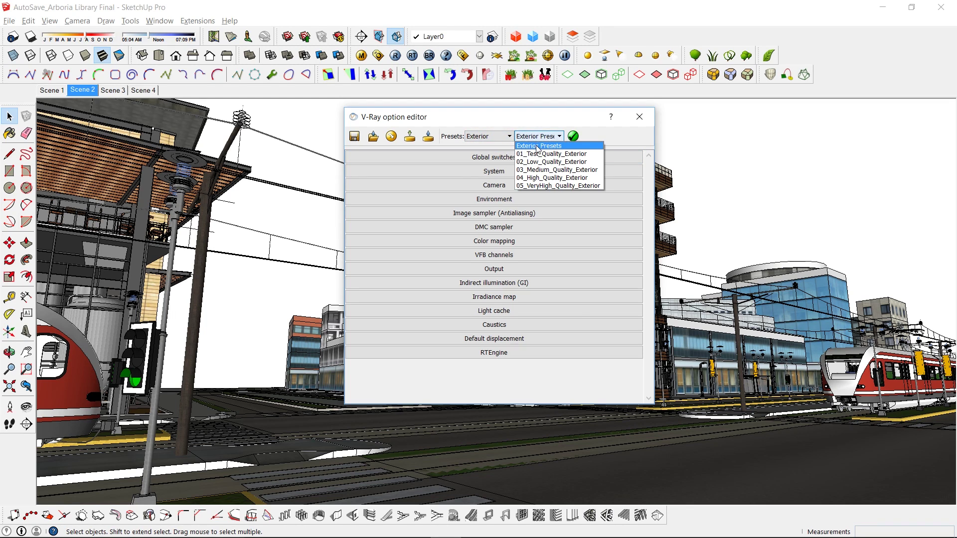
Dismiss the Exterior preset list, close the V-Ray editor, and browse the ASGVIS Options settings files
{"action": "left_click", "coordinate": [541, 138]}
{"action": "left_click", "coordinate": [640, 120]}
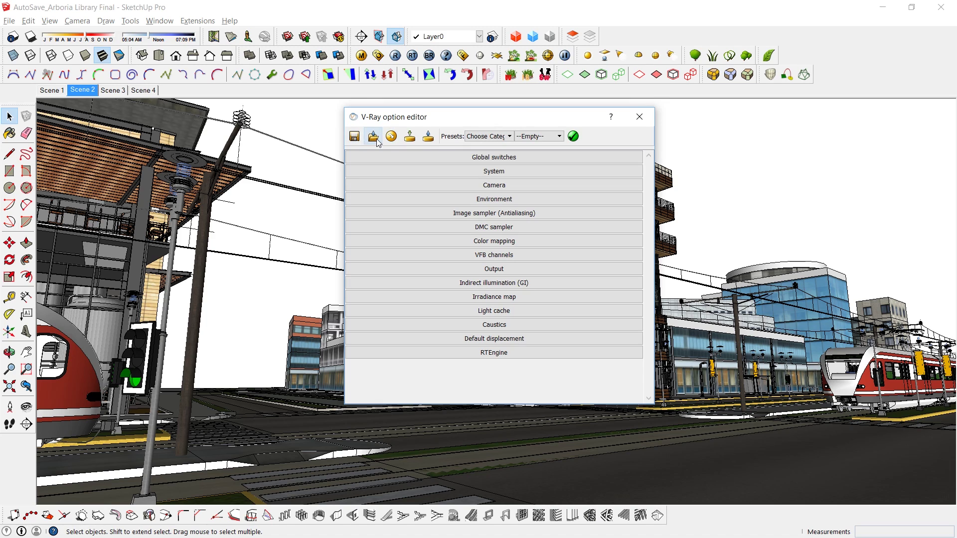
{"action": "left_click", "coordinate": [373, 137]}
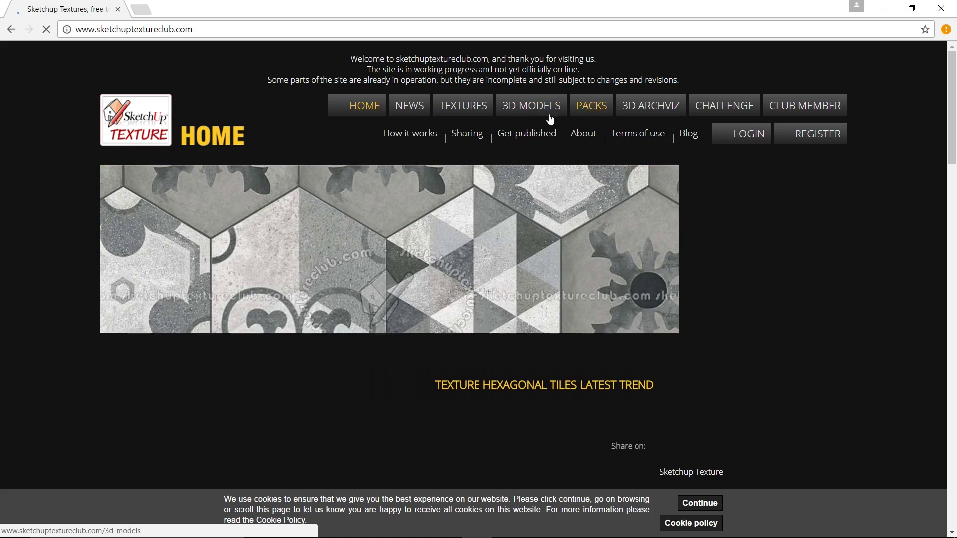
Browse sketchuptextureclub.com's 3D models to Houses - Villas and highlight VISOPT in a model title
{"action": "left_click", "coordinate": [550, 118]}
{"action": "scroll", "coordinate": [589, 208], "scroll_direction": "down", "scroll_amount": 5}
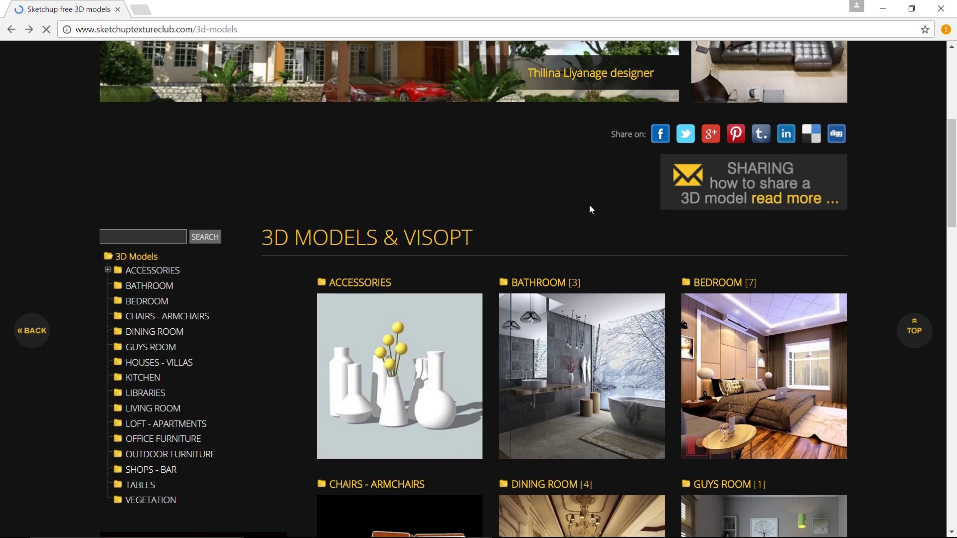
{"action": "scroll", "coordinate": [590, 209], "scroll_direction": "down", "scroll_amount": 5}
{"action": "scroll", "coordinate": [591, 210], "scroll_direction": "down", "scroll_amount": 4}
{"action": "scroll", "coordinate": [590, 209], "scroll_direction": "down", "scroll_amount": 7}
{"action": "scroll", "coordinate": [590, 210], "scroll_direction": "down", "scroll_amount": 3}
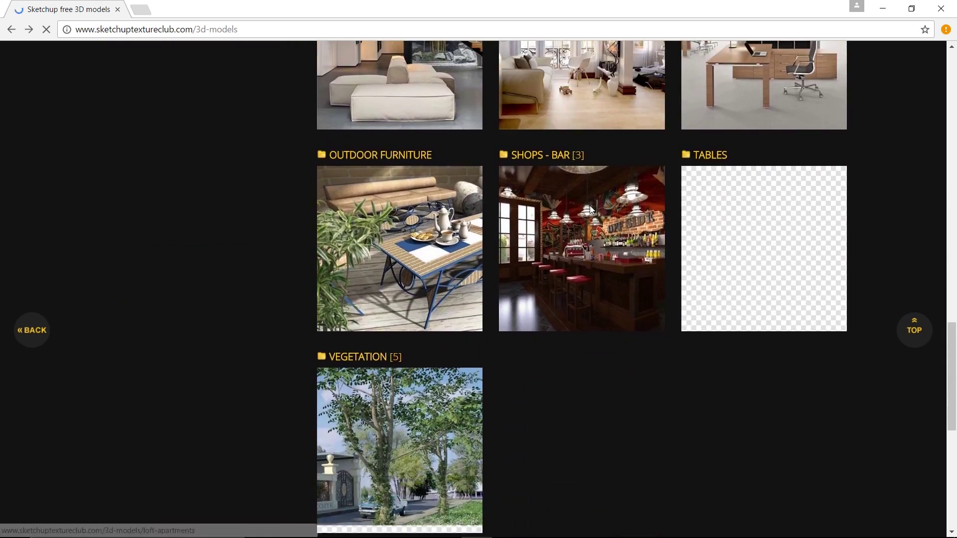
{"action": "scroll", "coordinate": [590, 210], "scroll_direction": "up", "scroll_amount": 9}
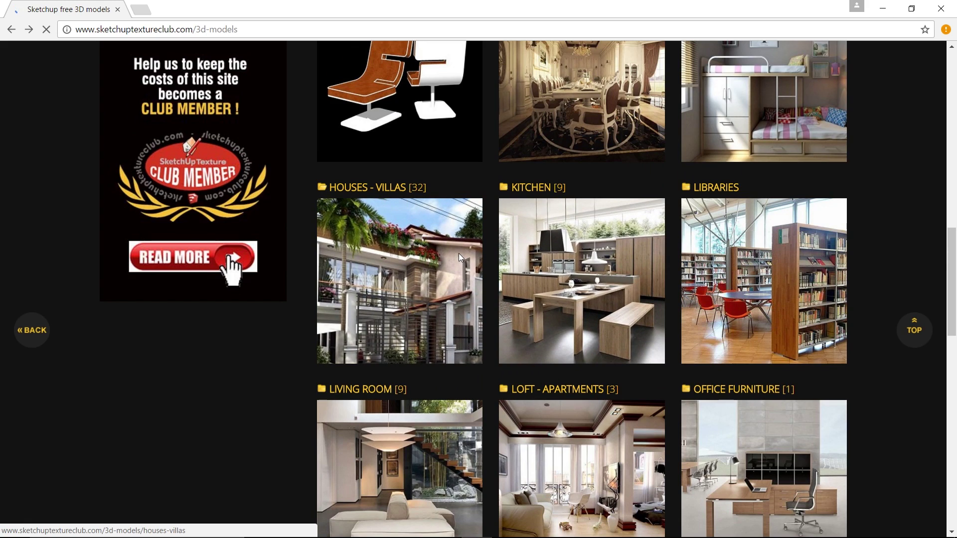
{"action": "left_click", "coordinate": [459, 257]}
{"action": "left_click_drag", "start_coordinate": [468, 328], "coordinate": [434, 330]}
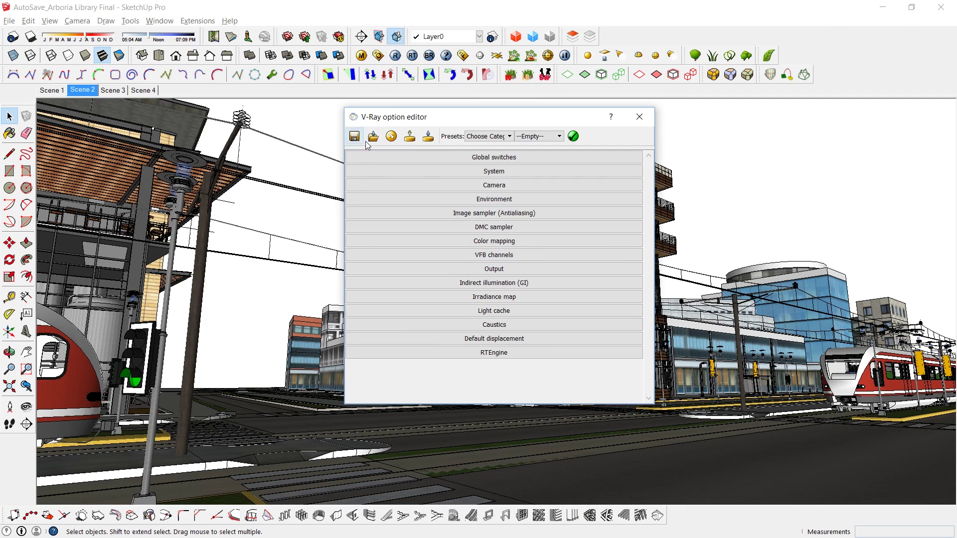
Cancel loading a settings file and save the current V-Ray settings as 'My settings 1'
{"action": "left_click", "coordinate": [372, 134]}
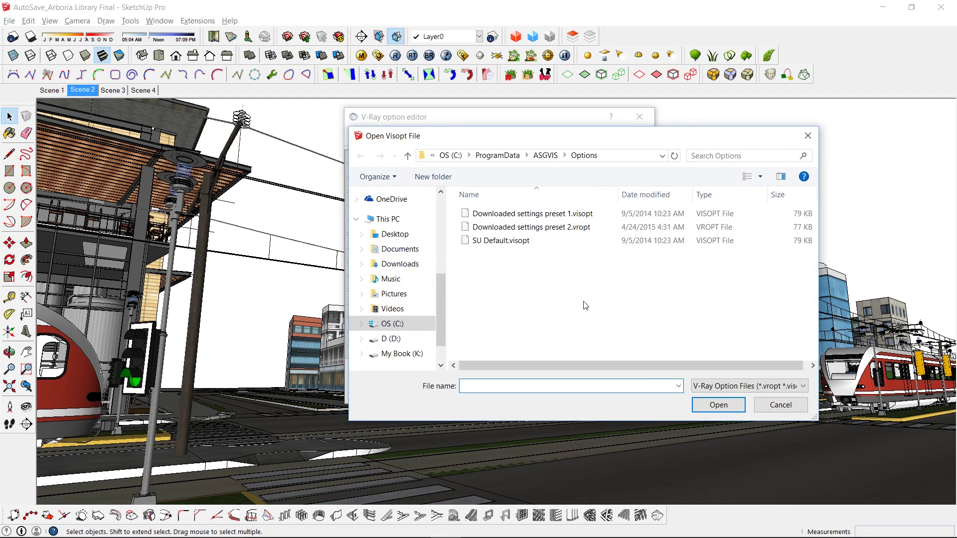
{"action": "key", "text": "Escape"}
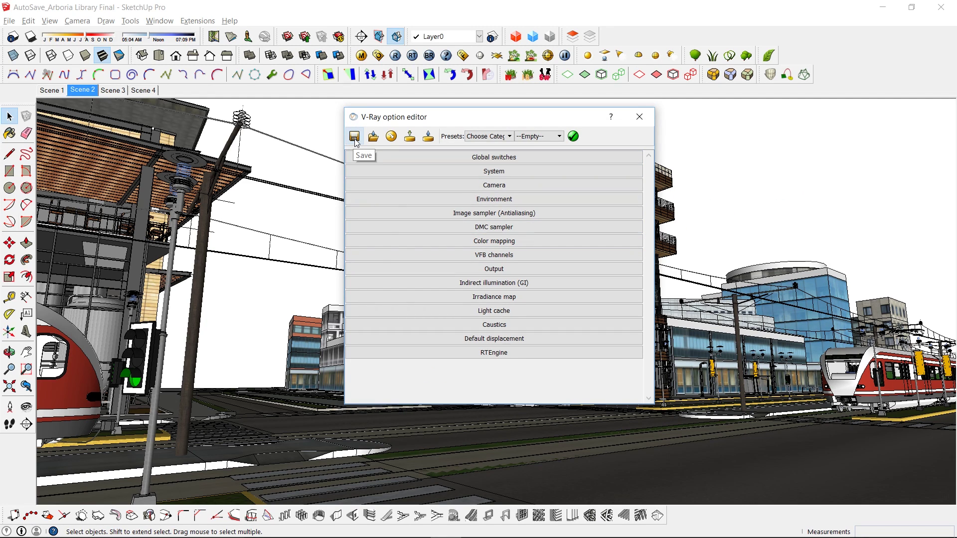
{"action": "left_click", "coordinate": [354, 136]}
{"action": "type", "text": "My settings 1"}
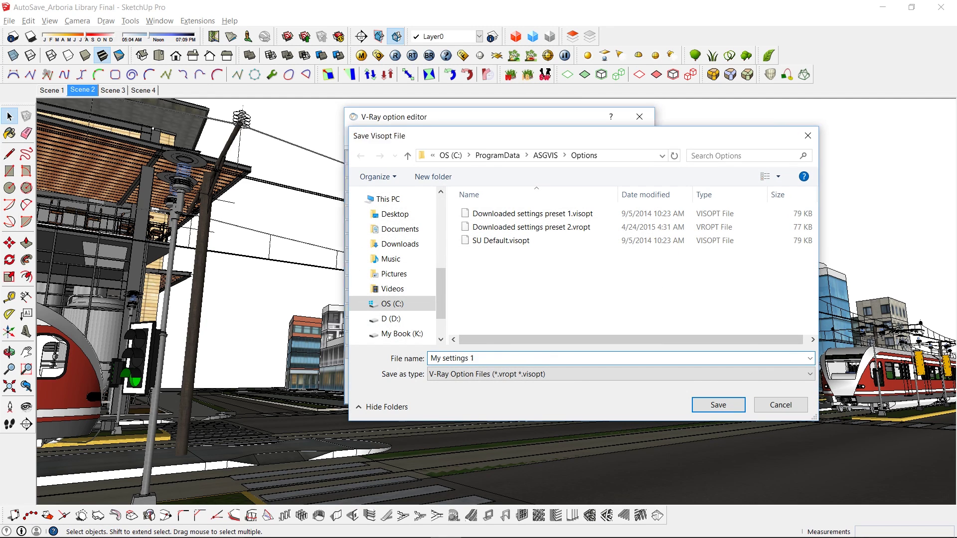
{"action": "key", "text": "Return"}
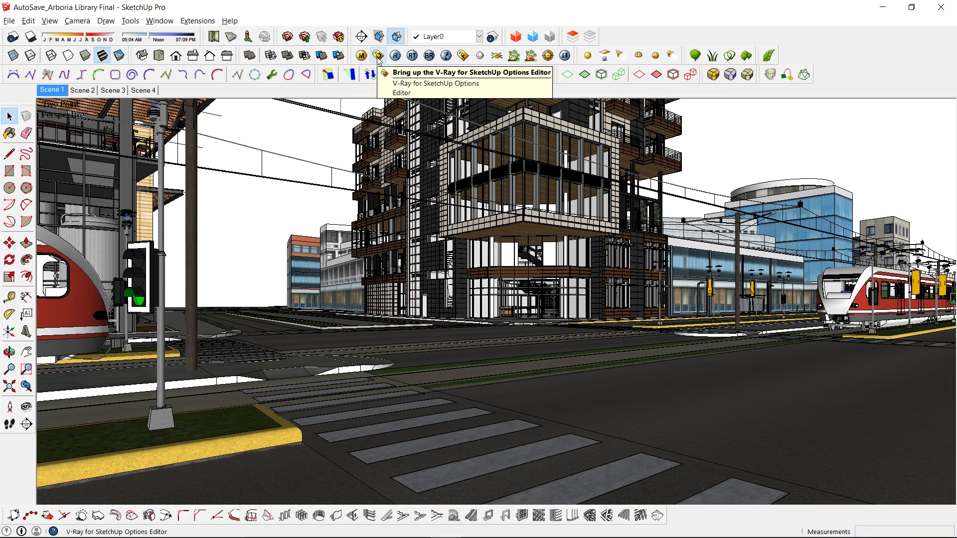
Try output size presets, pick 3840x2160, then match the view aspect for 3840x1697
{"action": "left_click", "coordinate": [378, 56]}
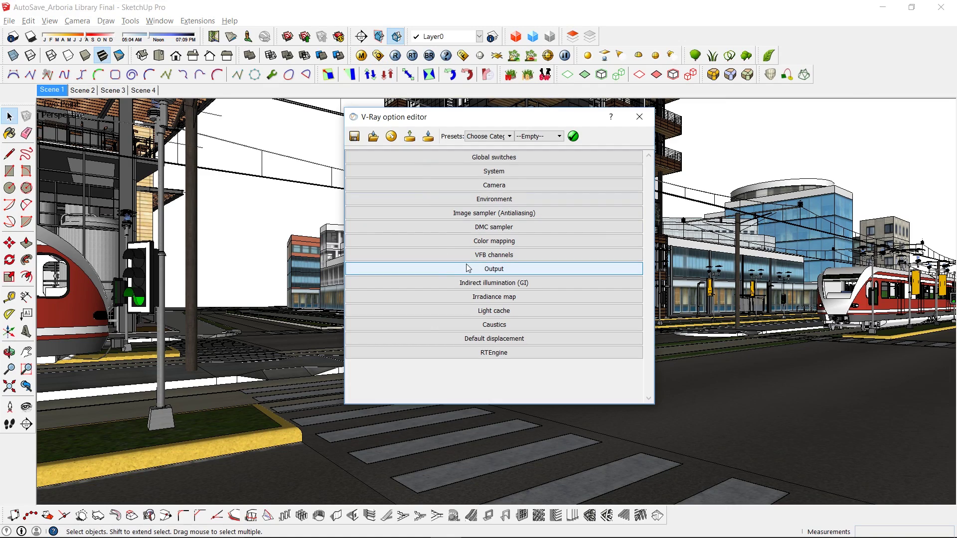
{"action": "left_click", "coordinate": [493, 268]}
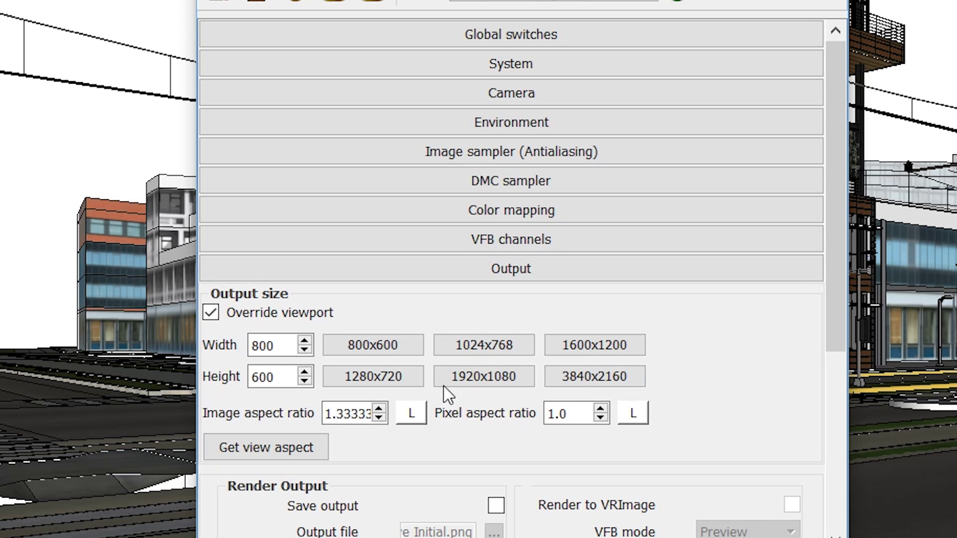
{"action": "left_click", "coordinate": [405, 374]}
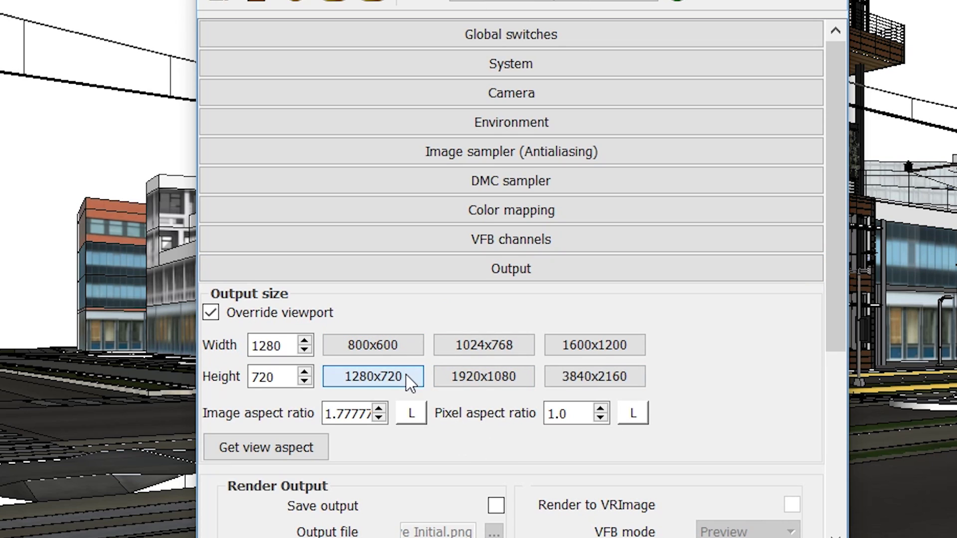
{"action": "left_click", "coordinate": [479, 344]}
{"action": "left_click", "coordinate": [488, 373]}
{"action": "left_click", "coordinate": [563, 349]}
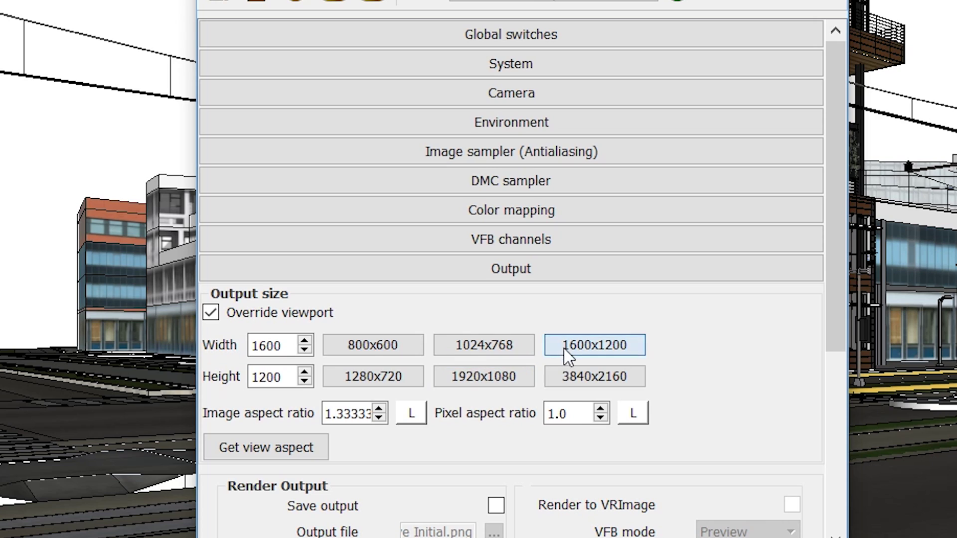
{"action": "left_click", "coordinate": [568, 384]}
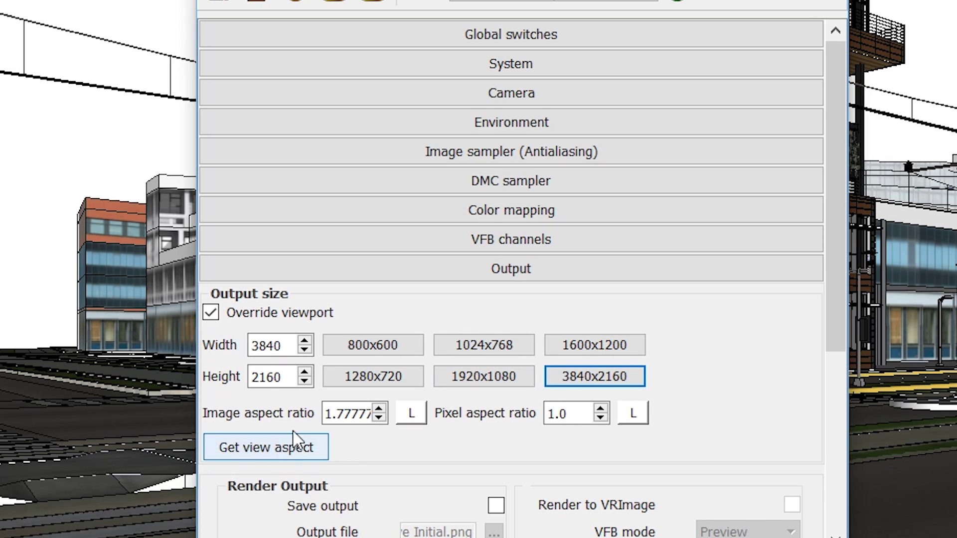
{"action": "left_click", "coordinate": [255, 453]}
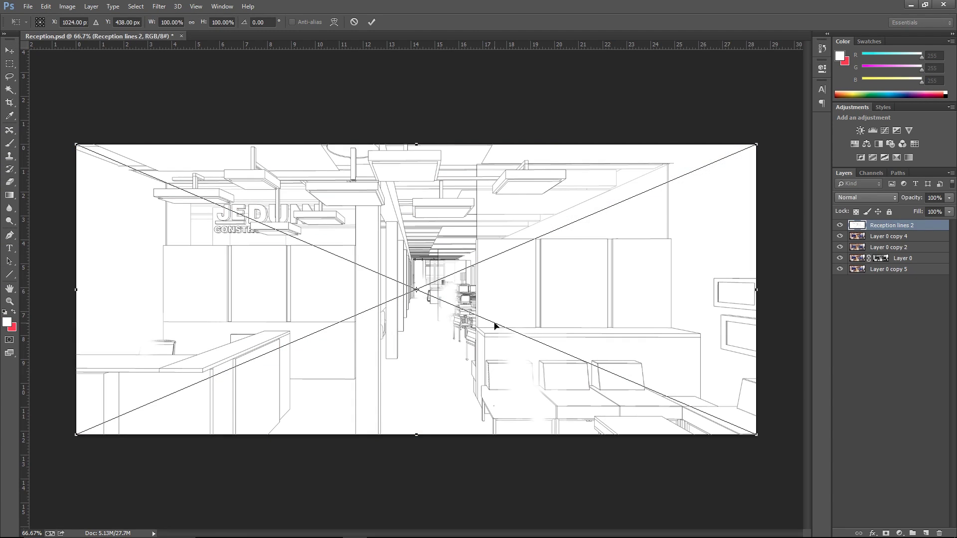
Commit the line layer transform, blend Reception lines 2 in Multiply, and nudge it into place
{"action": "key", "text": "Return"}
{"action": "left_click", "coordinate": [866, 198]}
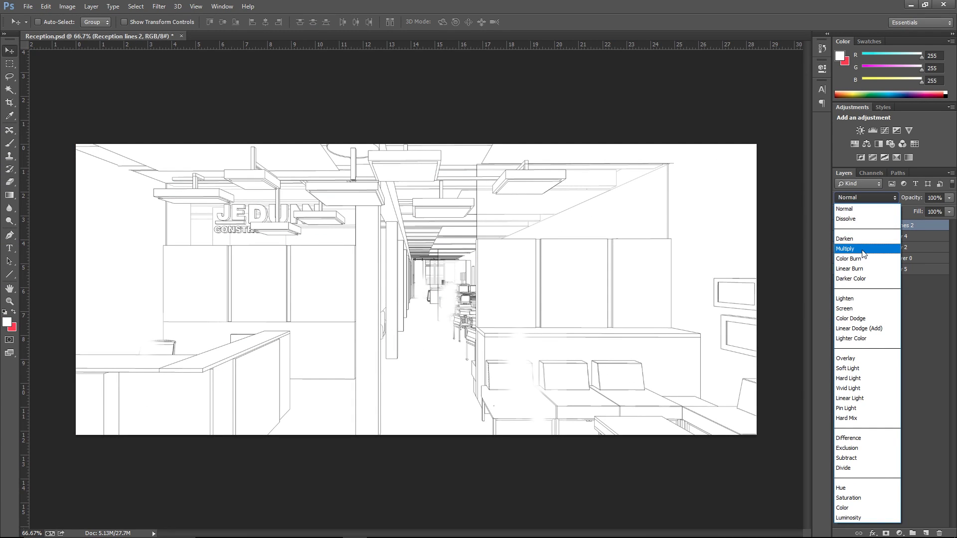
{"action": "left_click", "coordinate": [863, 250]}
{"action": "left_click_drag", "start_coordinate": [586, 288], "coordinate": [589, 289]}
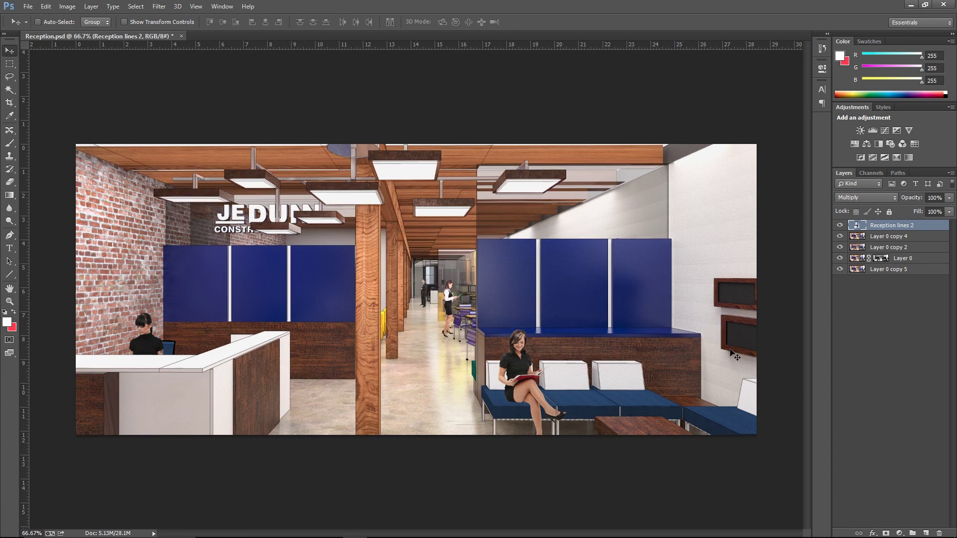